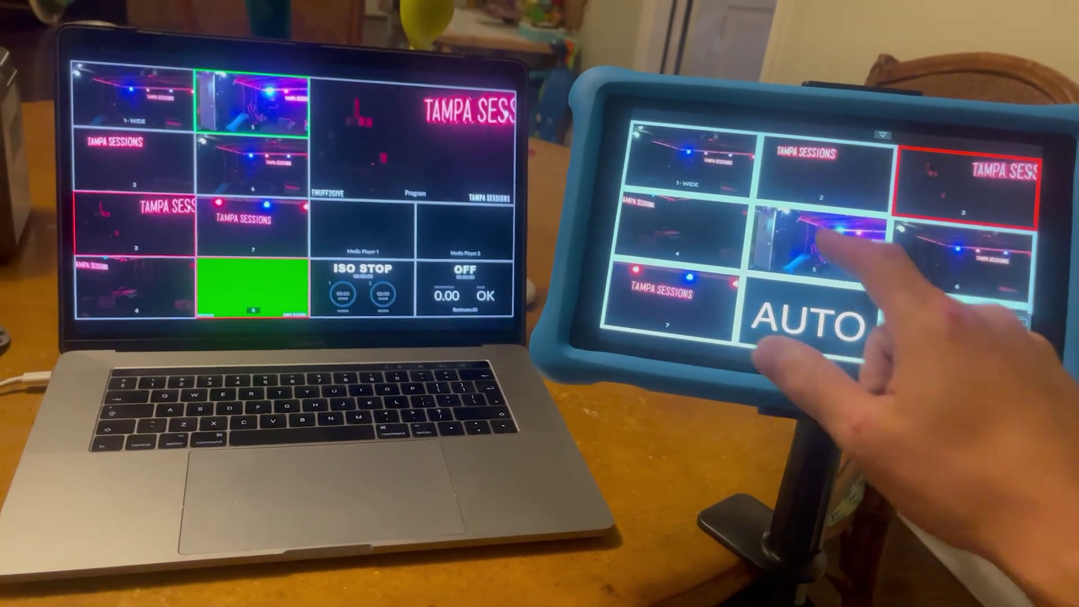
Cut the program through 1-WIDE, cameras 4, 7, 2, 6, back to 1-WIDE, then camera 4.
left_click(691, 160)
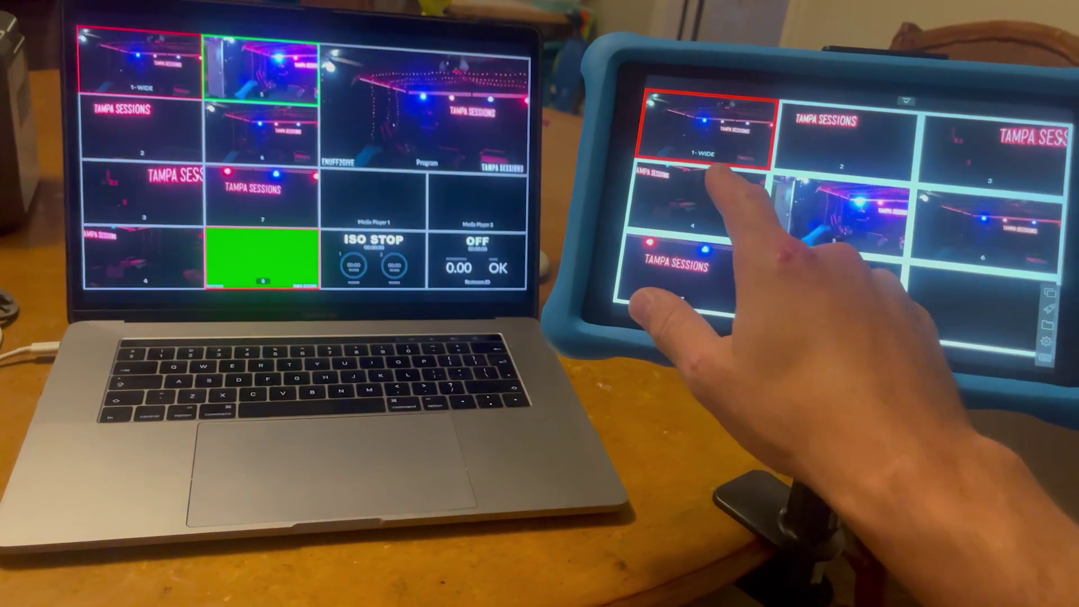
left_click(711, 185)
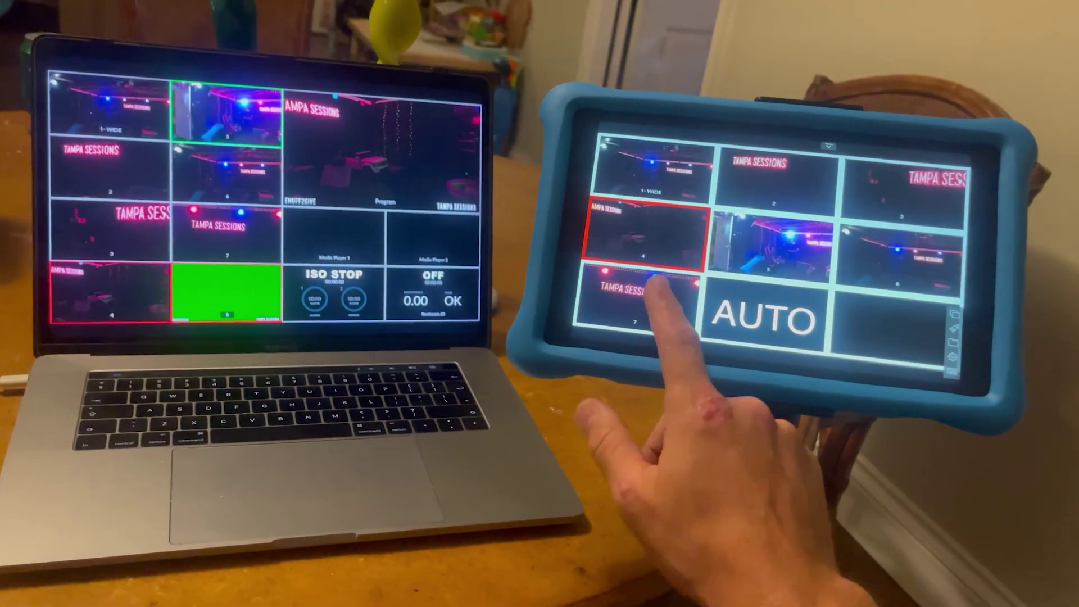
left_click(660, 309)
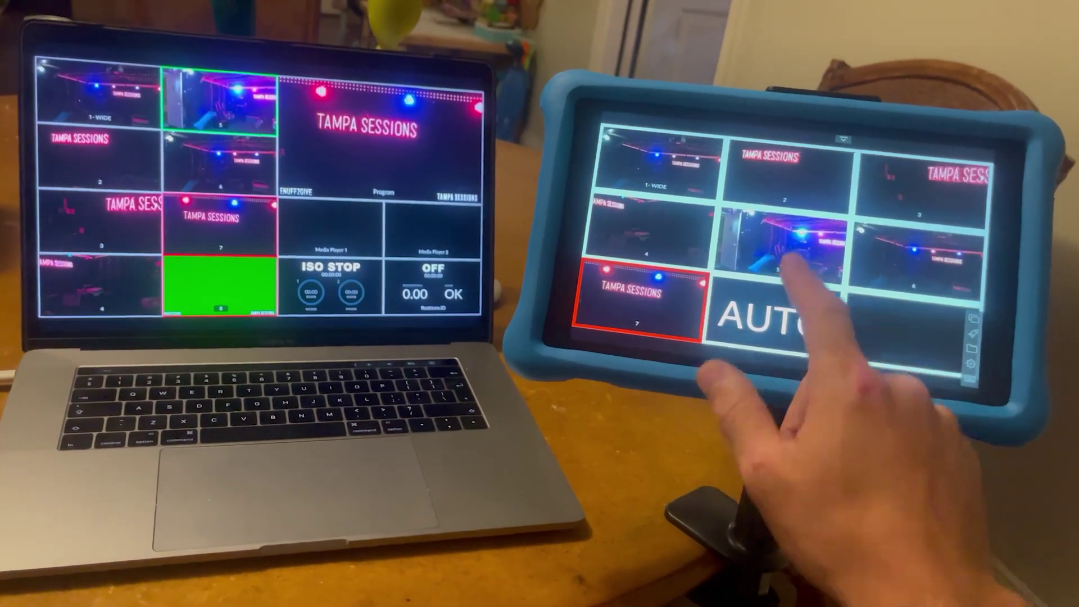
left_click(798, 154)
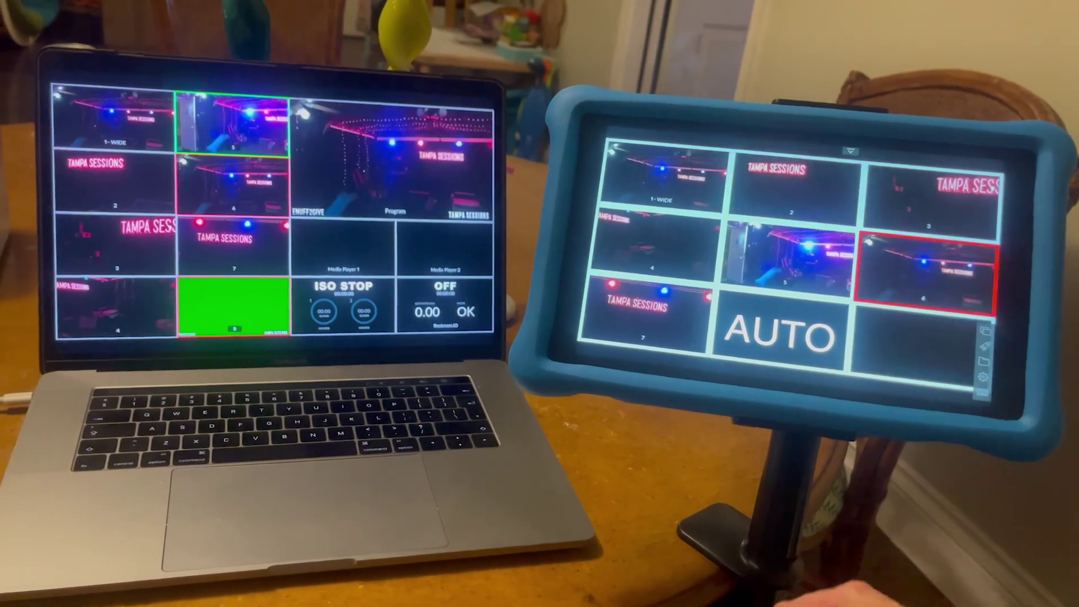
left_click(919, 265)
left_click(964, 192)
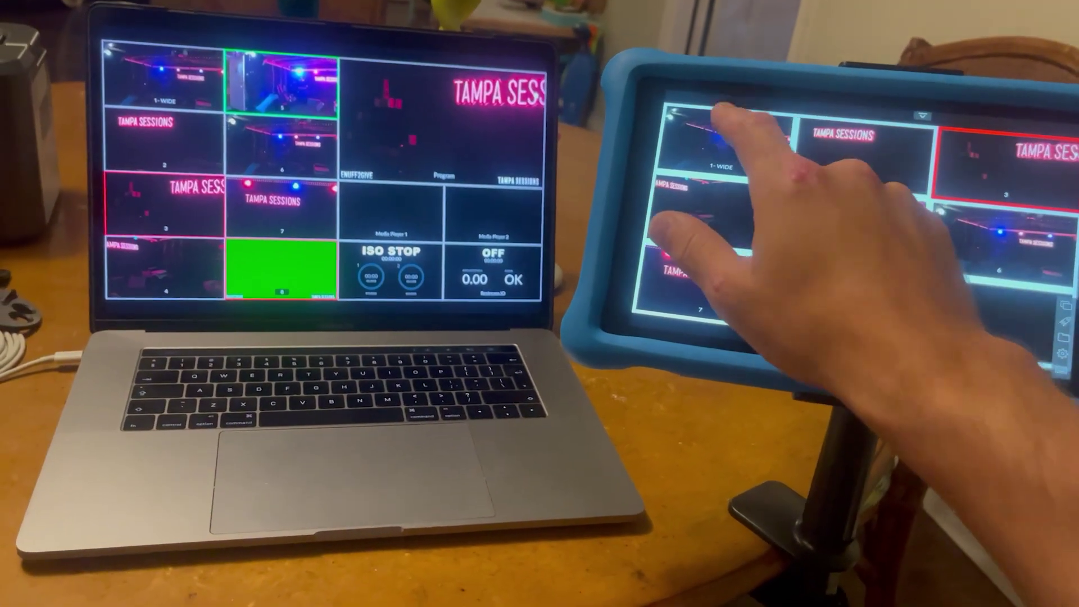
left_click(691, 166)
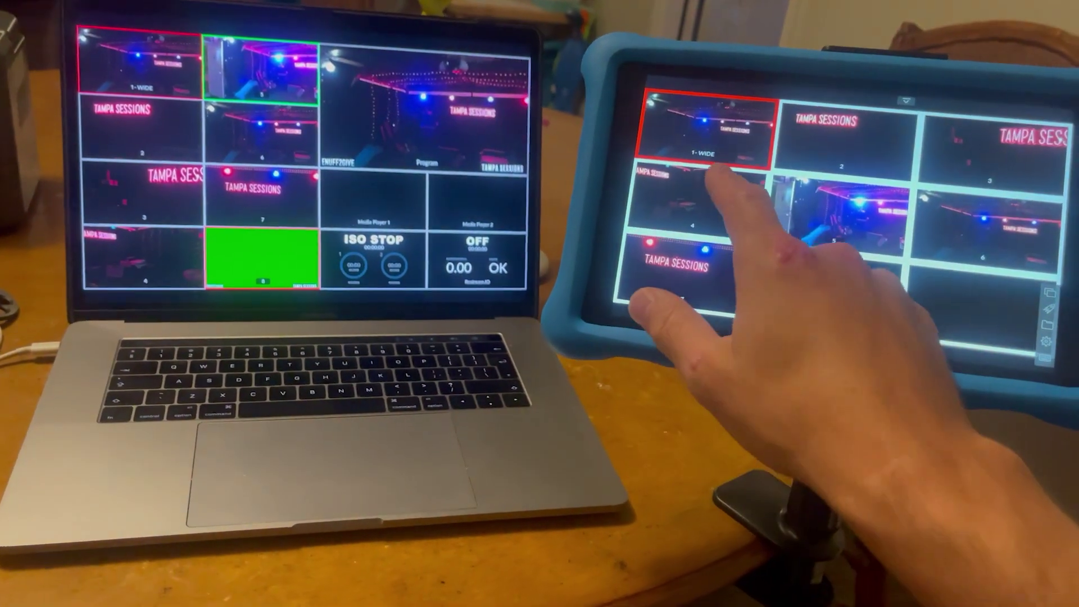
left_click(702, 203)
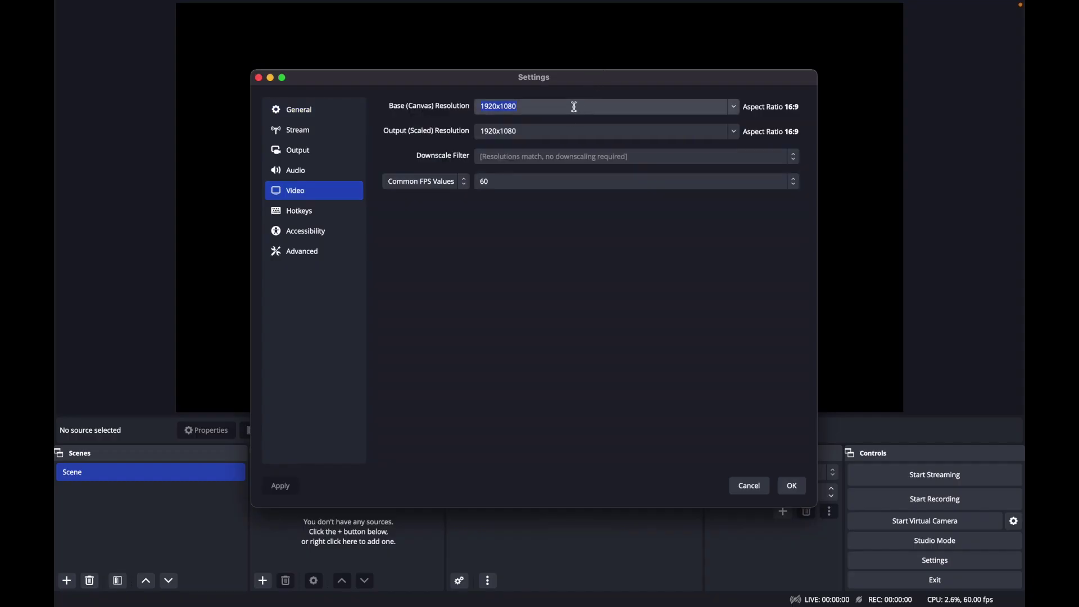
Set base and output resolution to 471x262 at 30 fps and apply the video settings.
type("471x262")
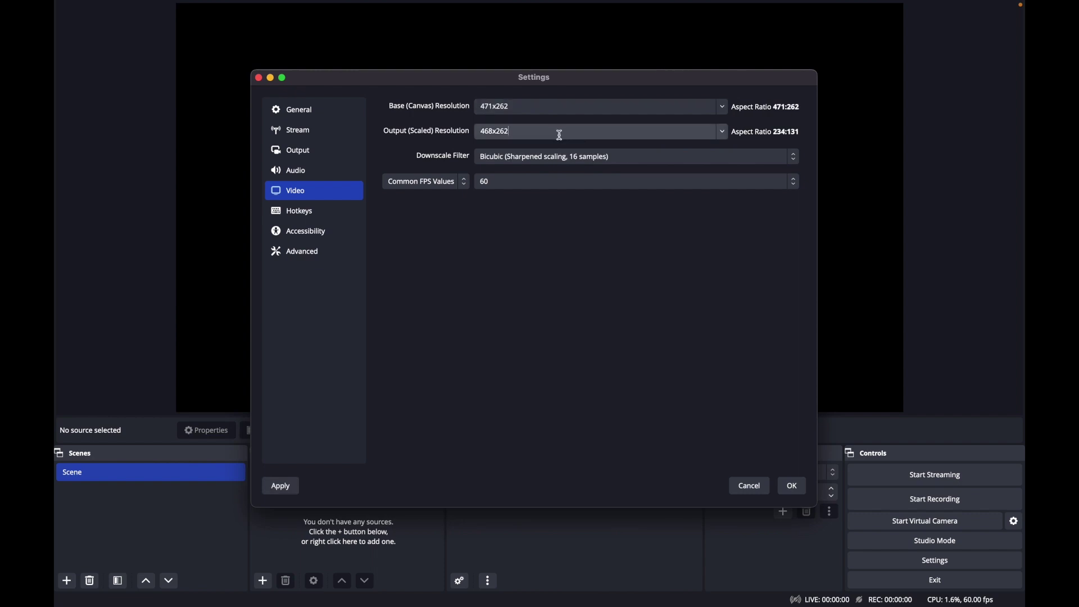
type("471x262")
left_click(442, 185)
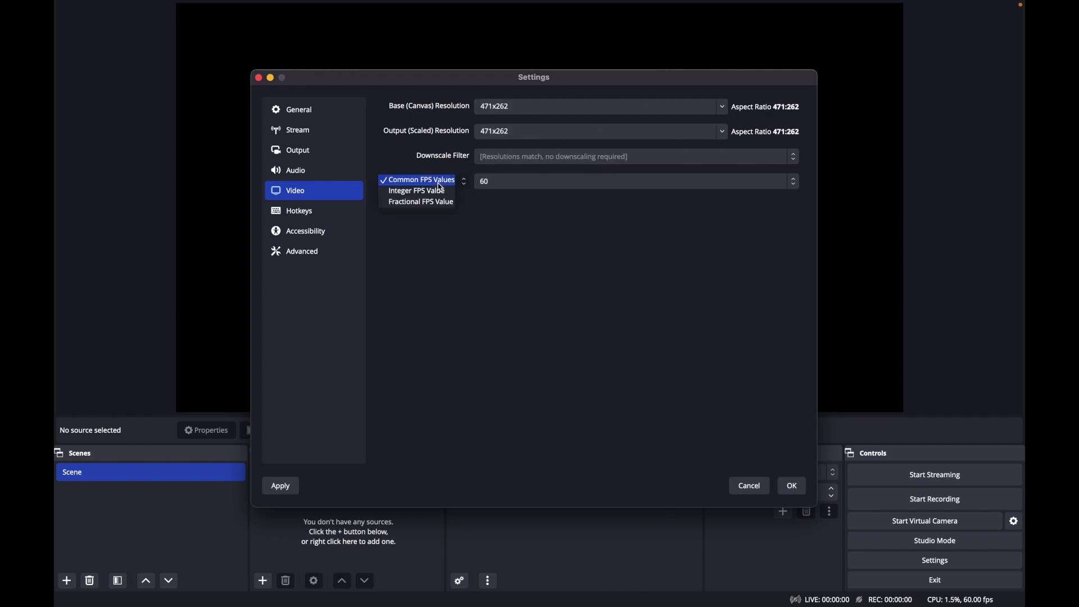
left_click(551, 187)
left_click(551, 186)
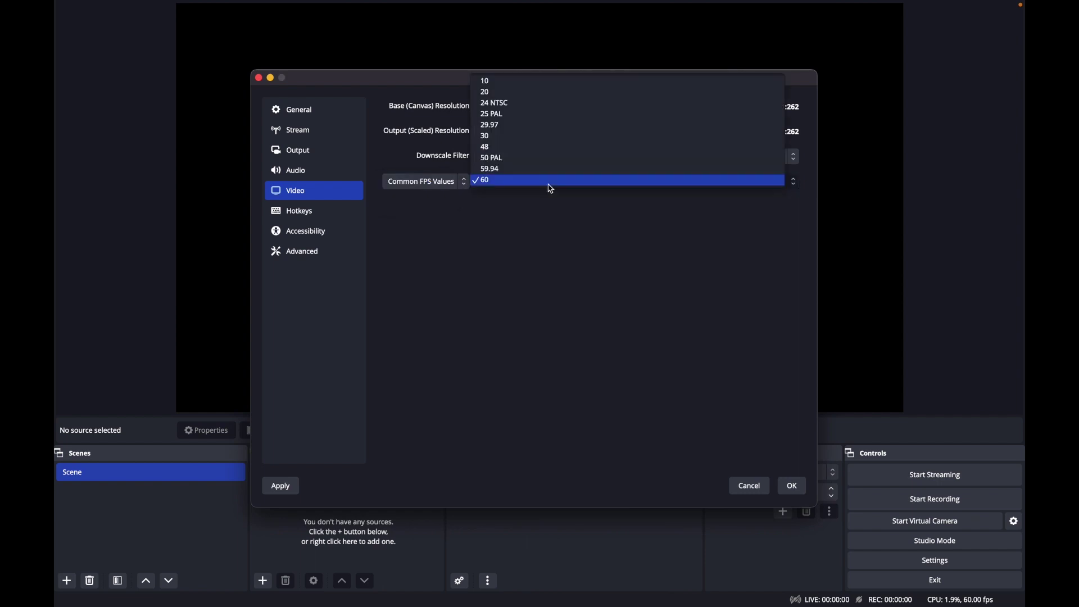
left_click(535, 139)
key("Return")
left_click(263, 583)
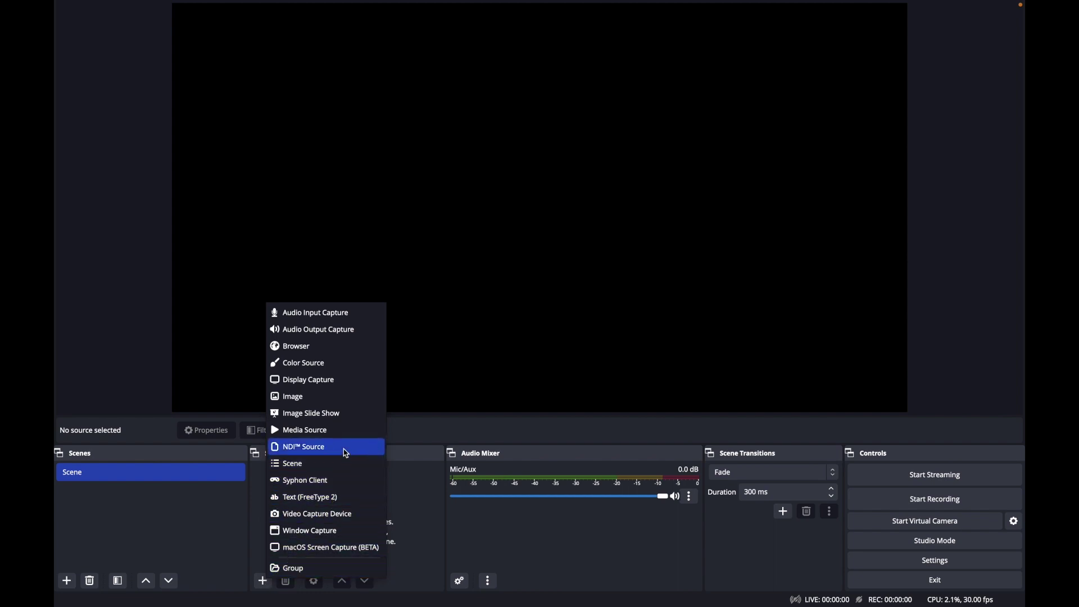
Add an NDI Source receiving the 192.168.0.111 (Program) feed.
left_click(346, 450)
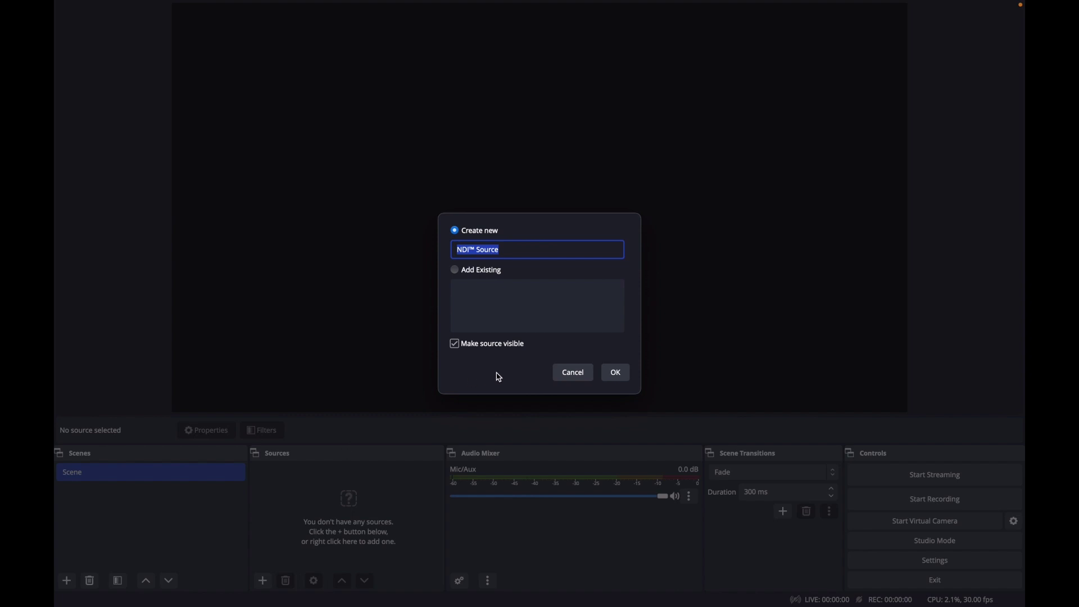
left_click(618, 374)
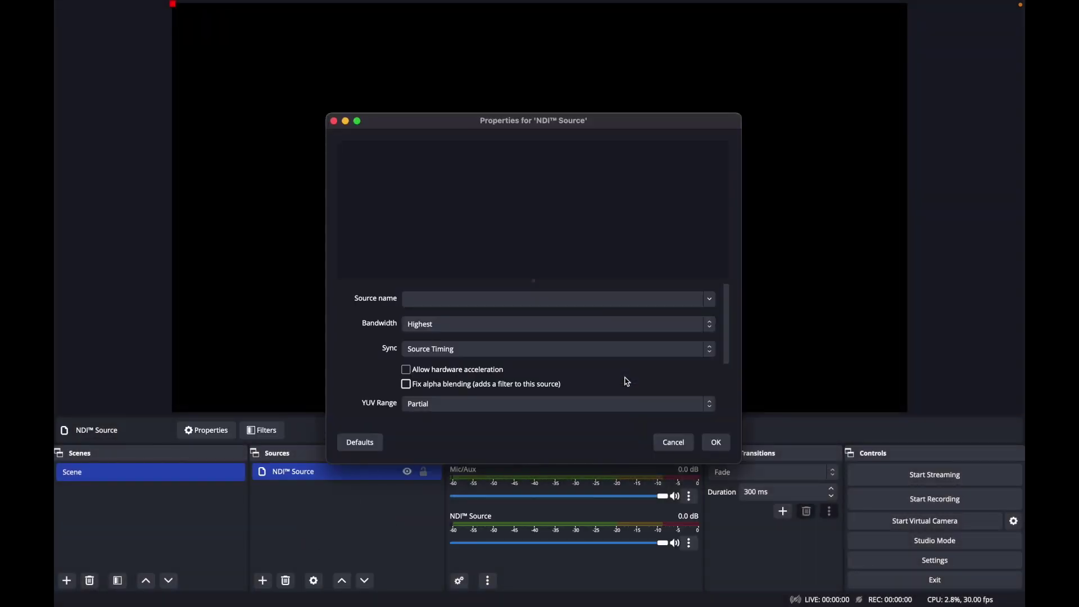
left_click(716, 302)
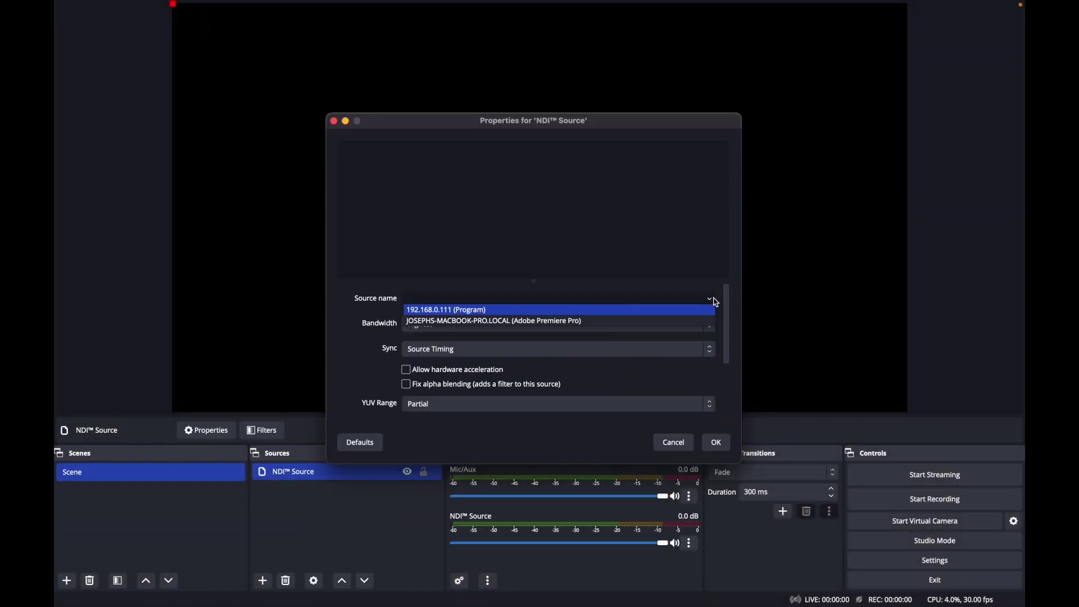
left_click(672, 311)
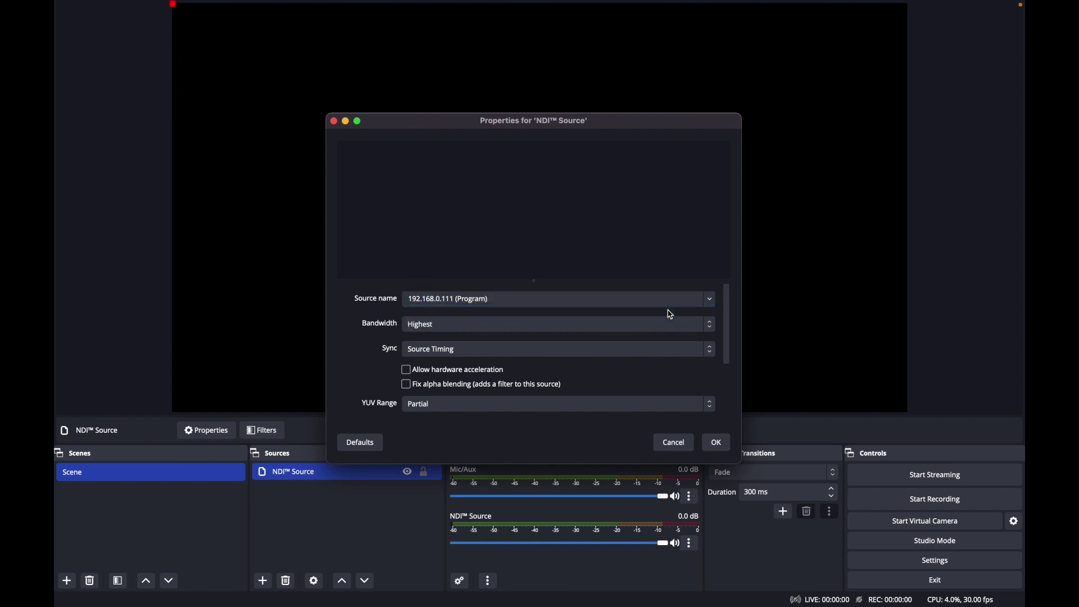
scroll(672, 315, "down", 4)
left_click(716, 444)
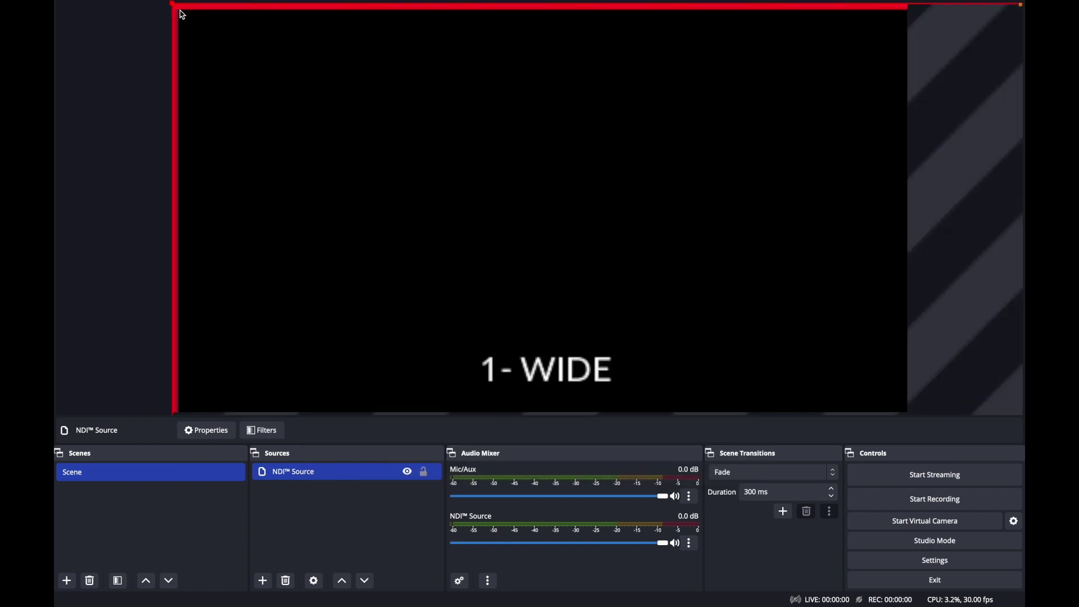
Stretch the NDI feed so it fits the canvas edges exactly.
left_click_drag(183, 15, 265, 53)
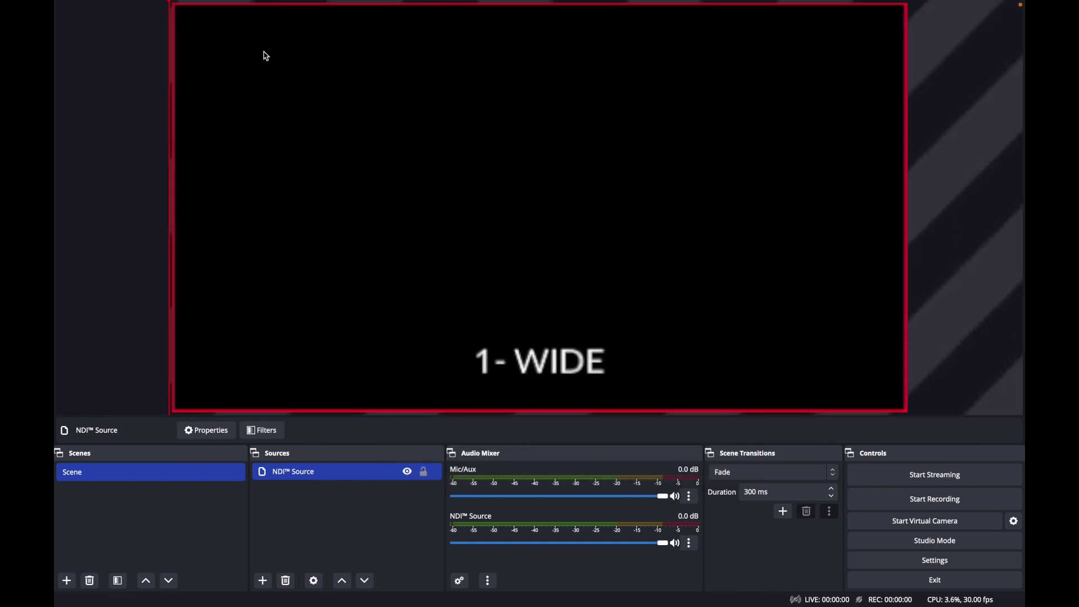
left_click(99, 95)
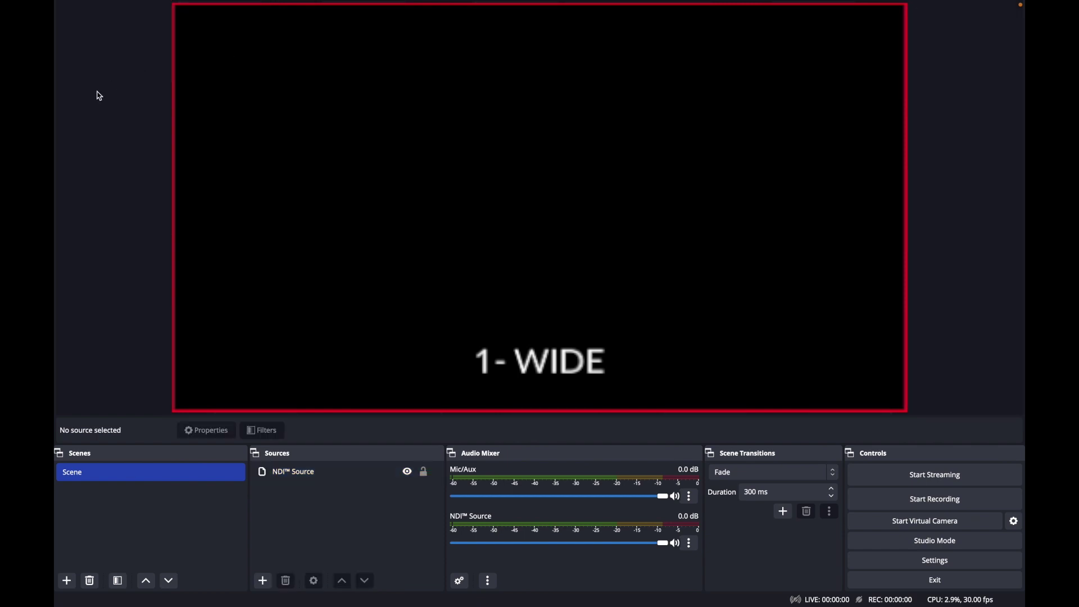
right_click(173, 479)
Rename the scene to 1.
left_click(240, 290)
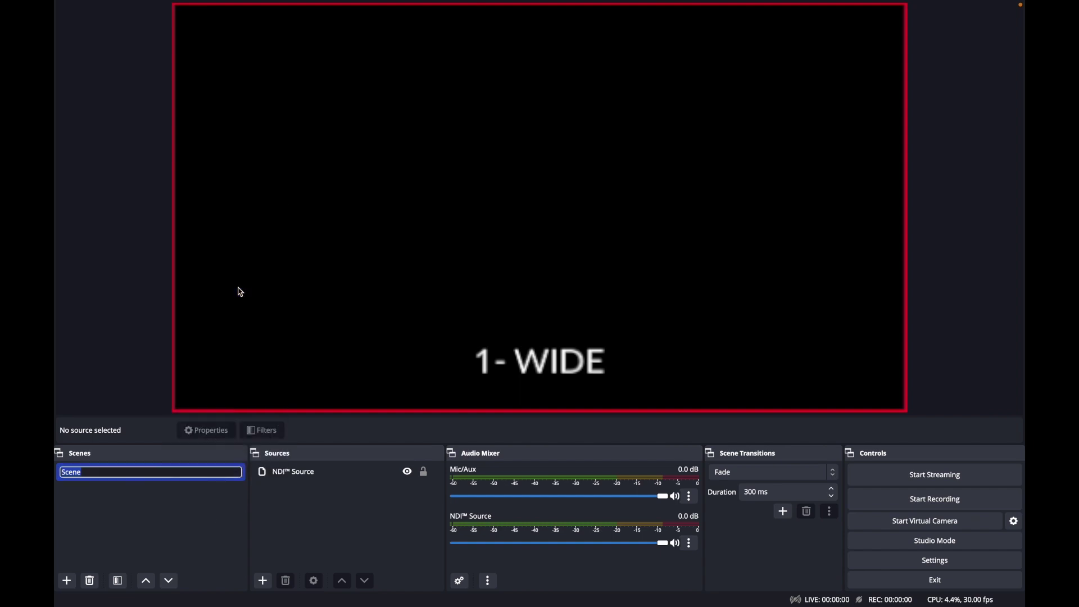
type("1")
key("Return")
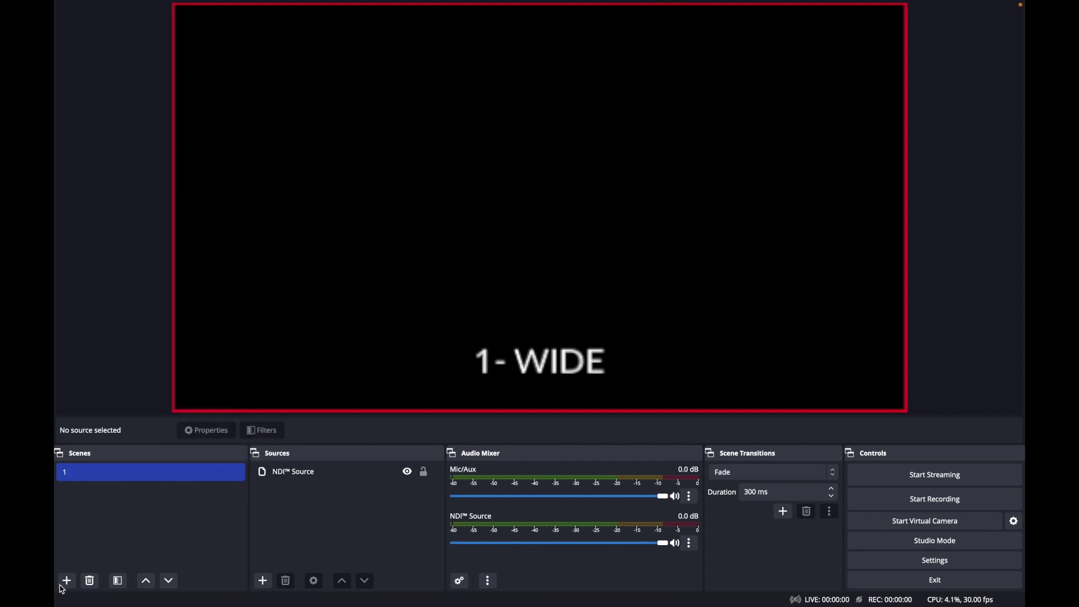
Duplicate scene 1 and shift its NDI feed so another multiview tile fills the canvas.
right_click(118, 475)
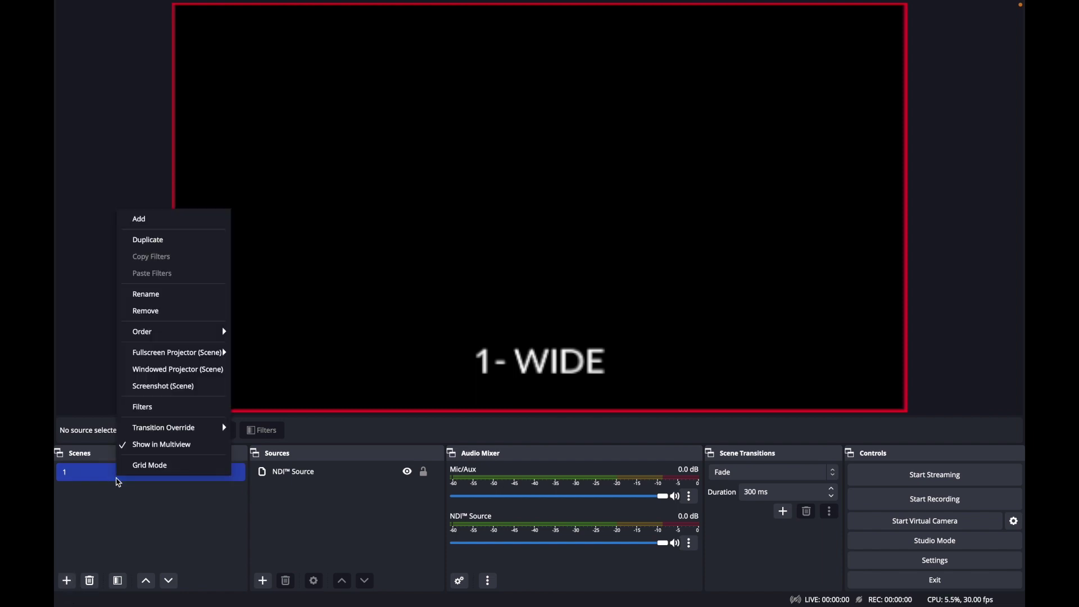
left_click(140, 239)
left_click(564, 322)
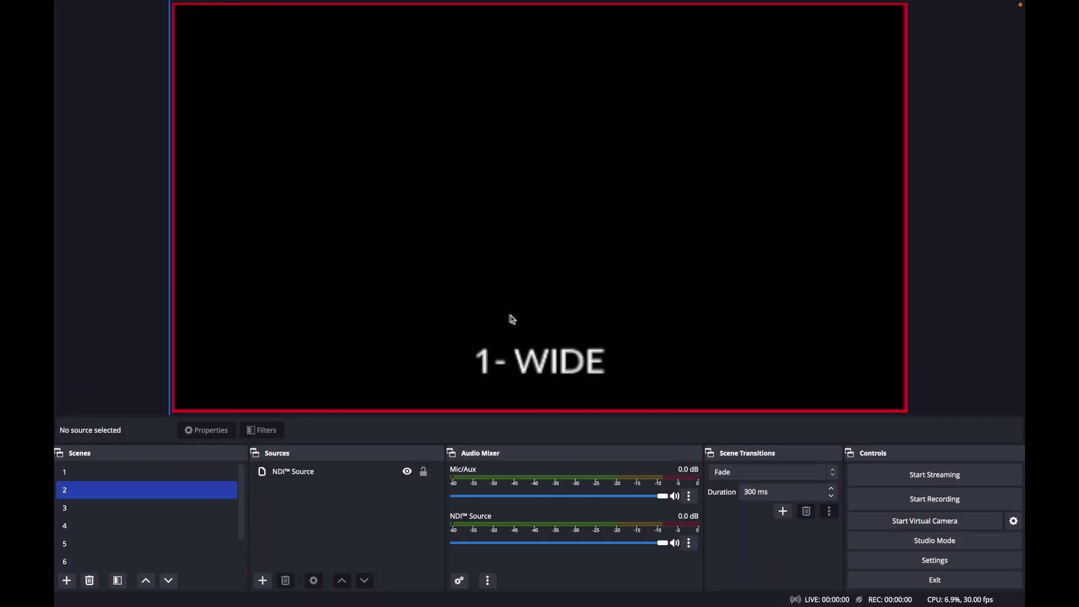
left_click_drag(395, 287, 433, 10)
left_click_drag(427, 89, 419, 56)
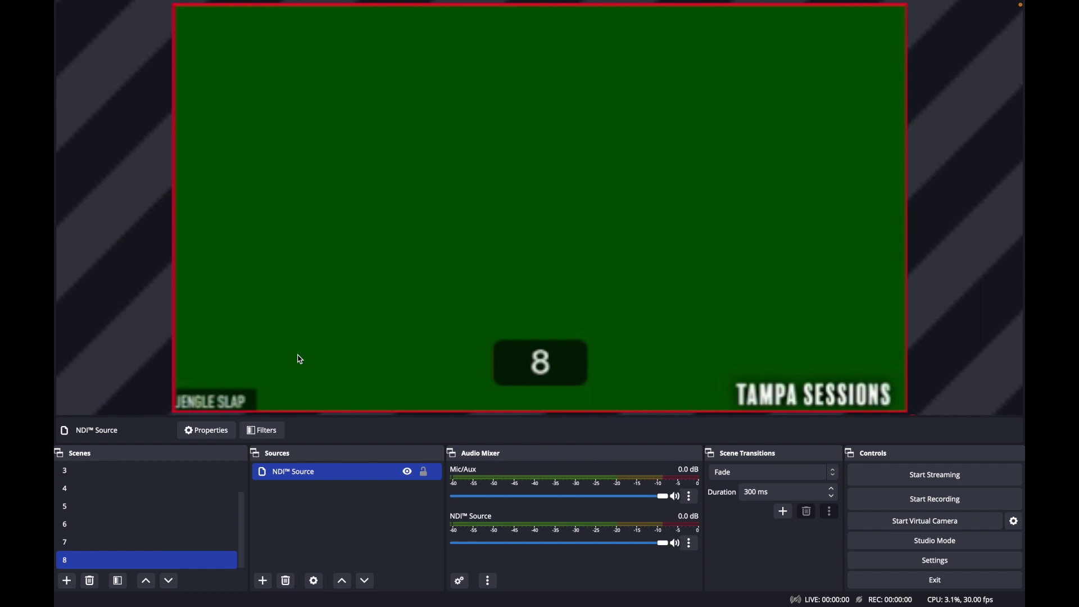
Step through scenes 2 to 8 to check each framing, then return to scene 1.
left_click(137, 472)
scroll(130, 494, "up", 1)
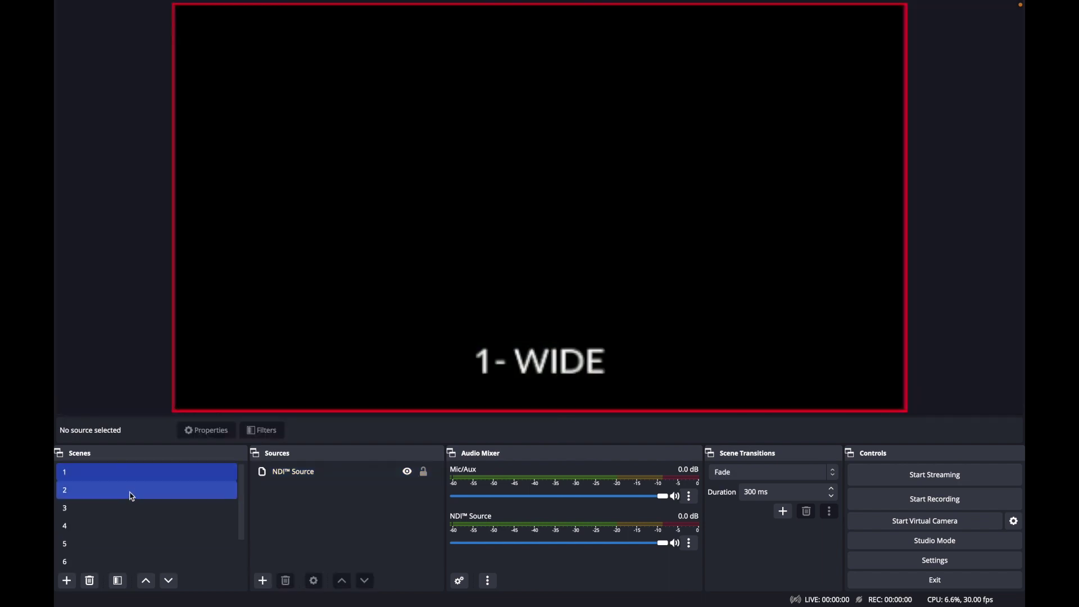
left_click(130, 492)
left_click(124, 511)
scroll(124, 513, "down", 1)
key("Down")
key("Down")
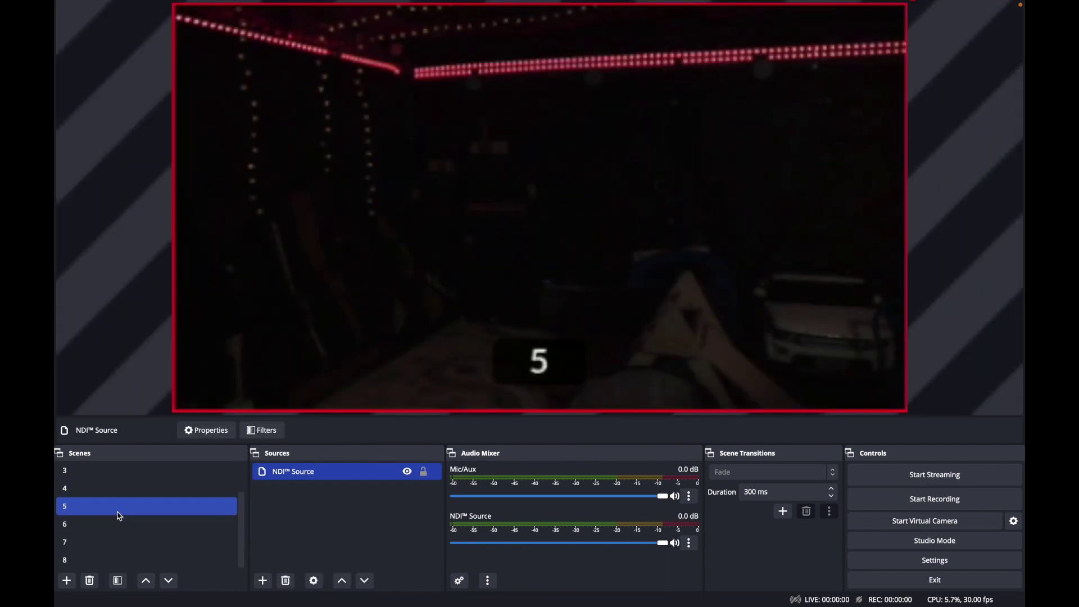
left_click(123, 527)
key("Down")
key("Down")
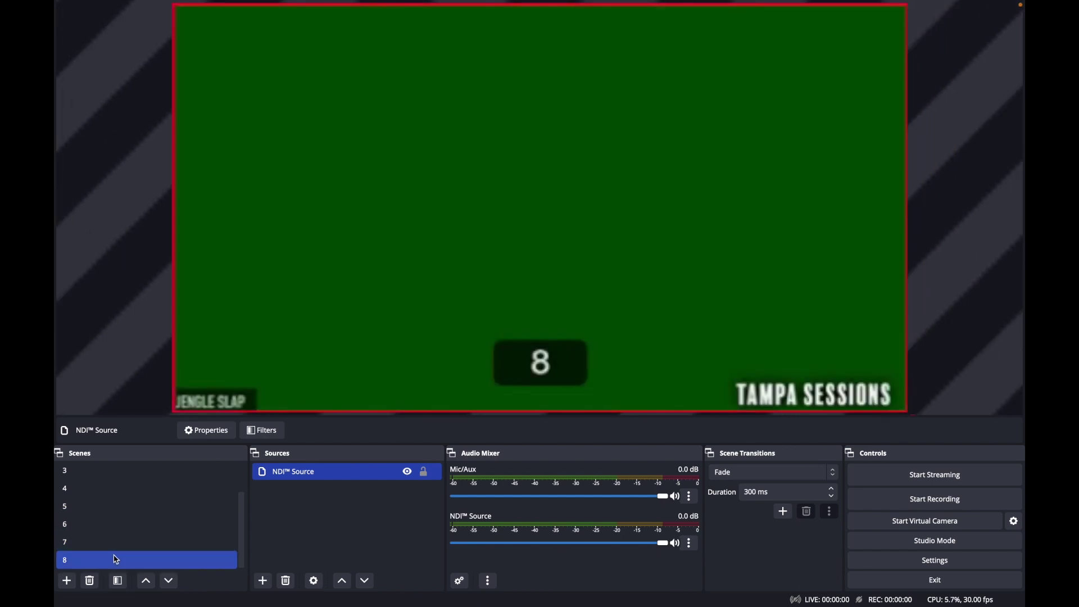
key("Home")
left_click(262, 581)
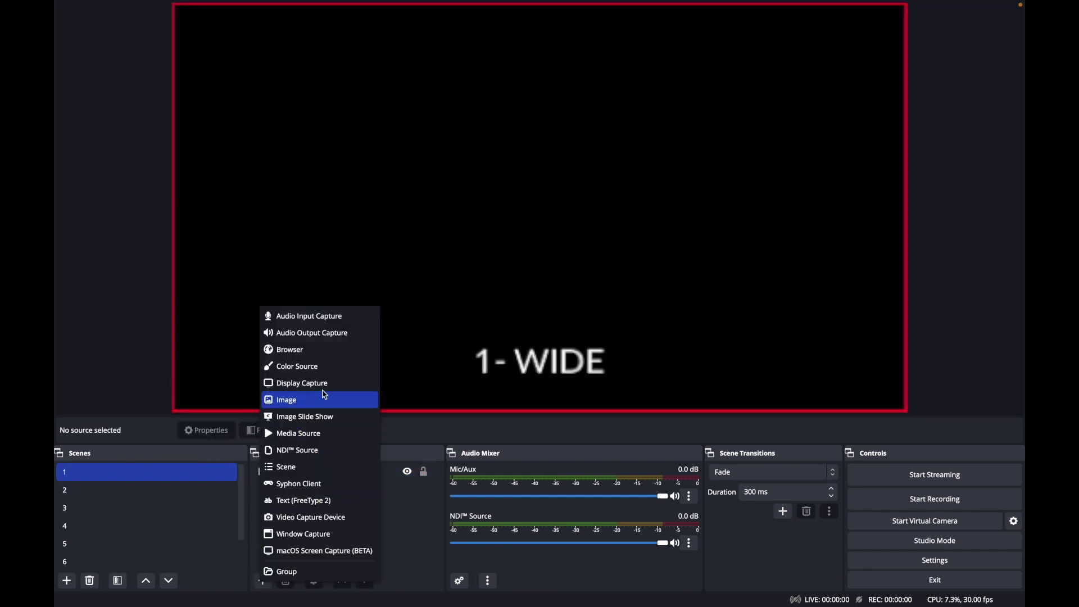
Add a browser source named Browser to scene 1.
left_click(315, 351)
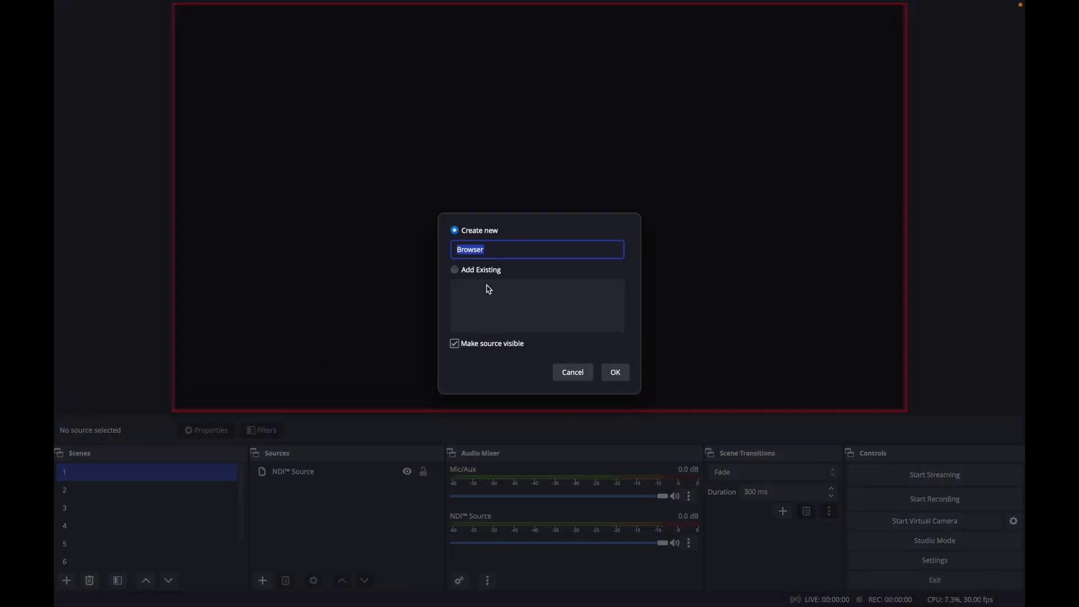
left_click(615, 373)
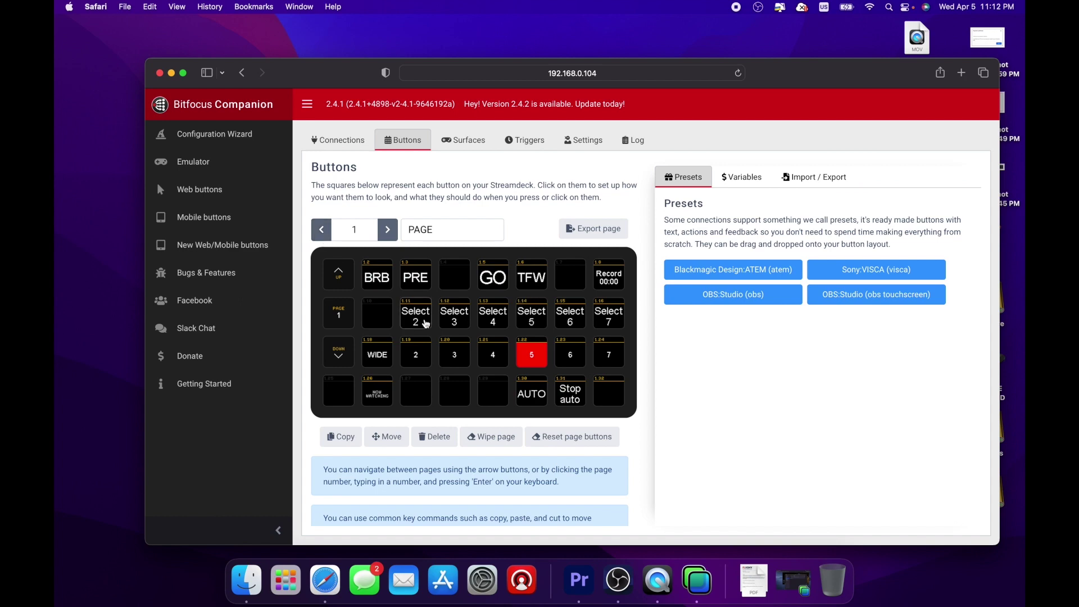
left_click(377, 359)
Select the WIDE button's path /press/bank/1/18 and trim the page URL to 192.168.0.104:8000/.
scroll(759, 244, "down", 10)
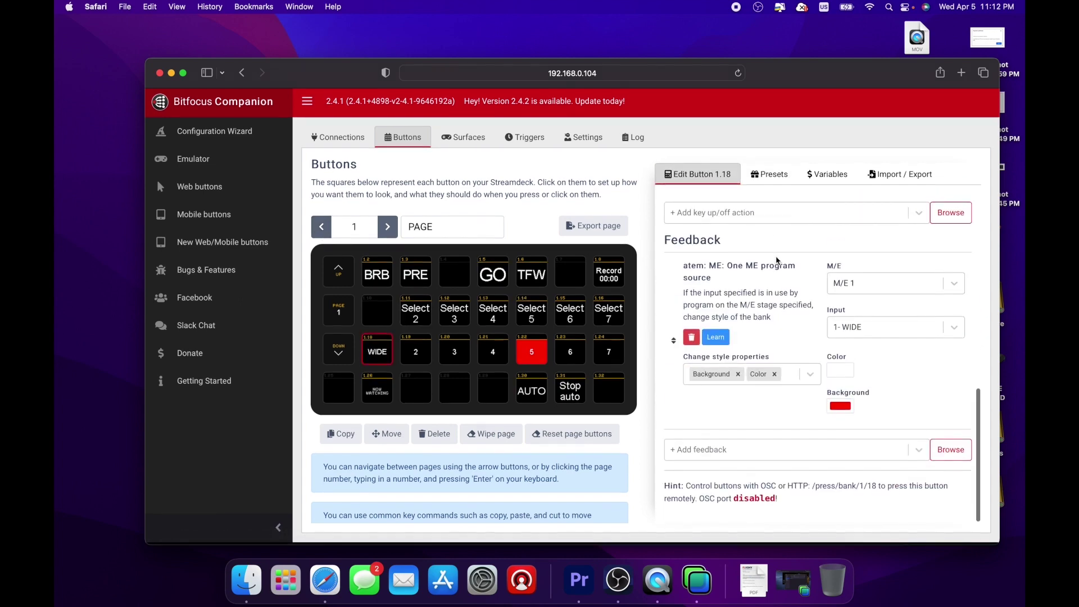
mouse_move(808, 492)
left_mouse_down()
mouse_move(880, 493)
mouse_move(815, 488)
left_mouse_up()
key("super+c")
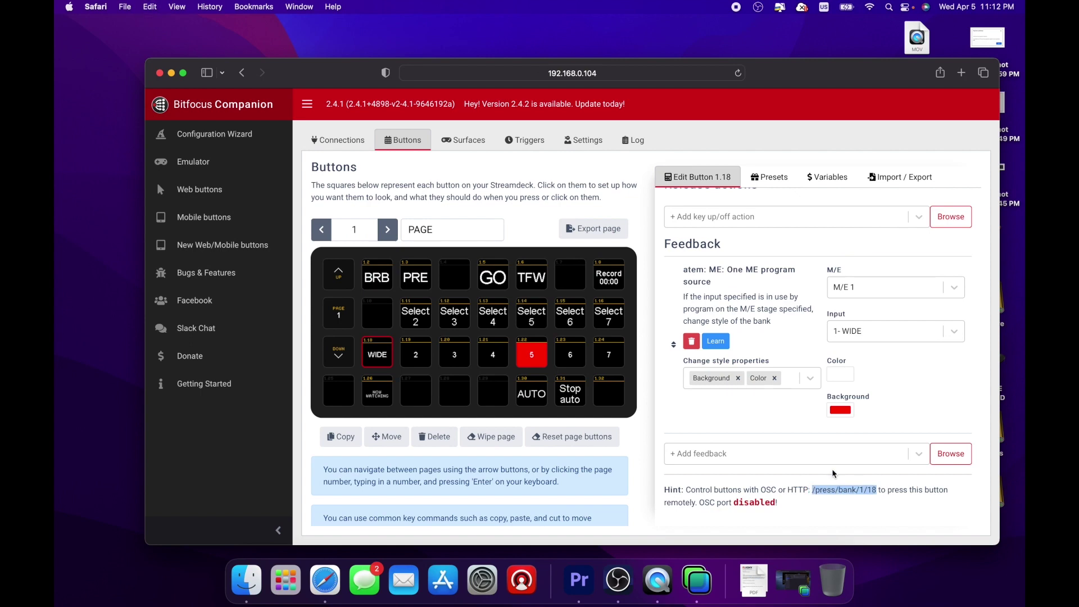
left_click(651, 71)
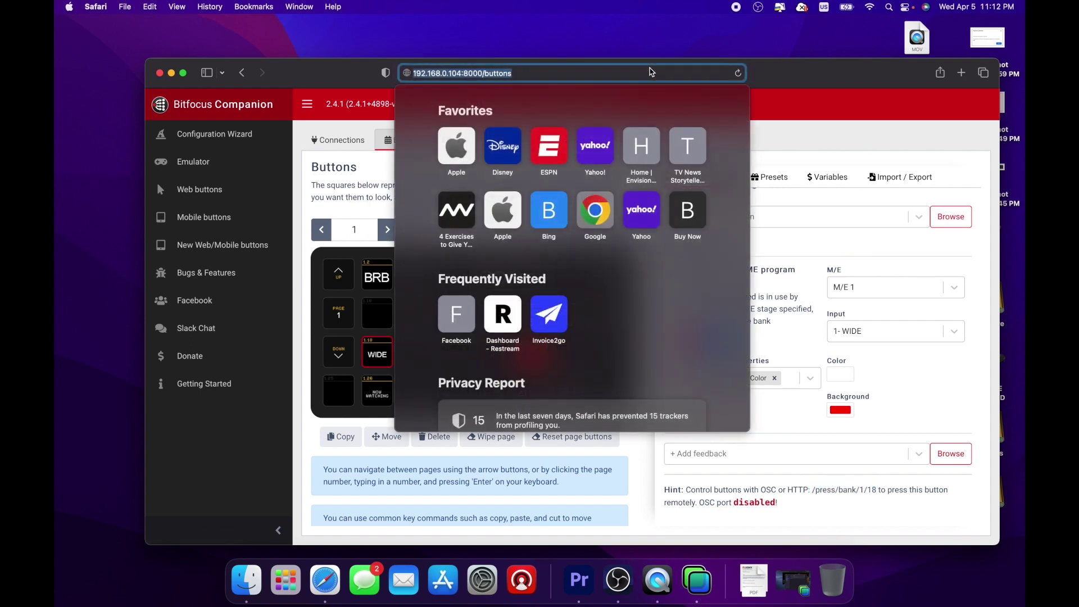
left_click(626, 72)
key("shift+Left")
key("shift+Left")
key("shift+Left")
key("shift+Left")
key("shift+Left")
key("shift+Left")
key("shift+Left")
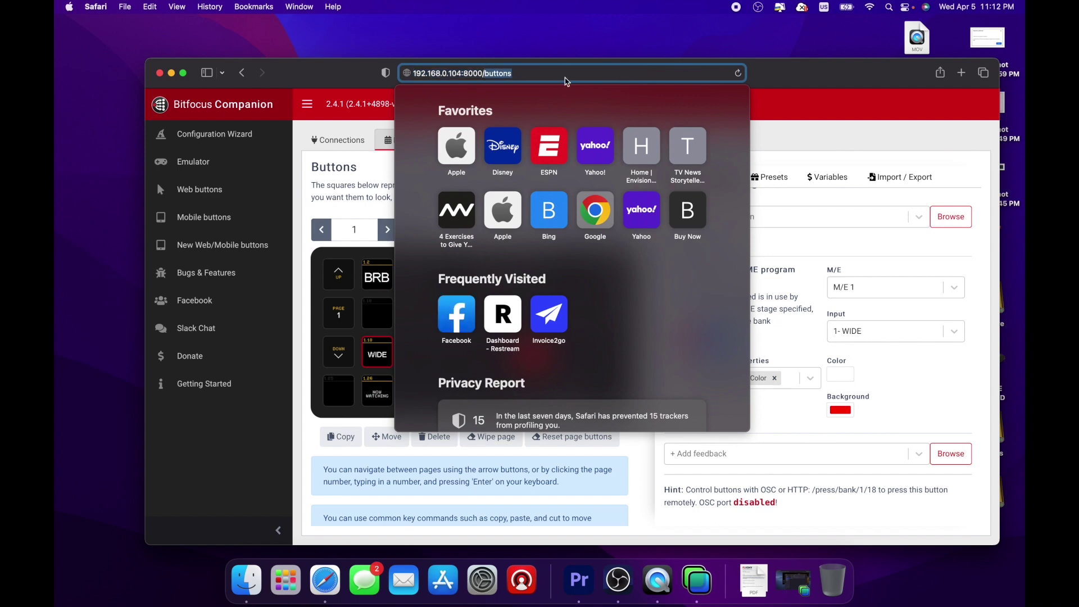
key("BackSpace")
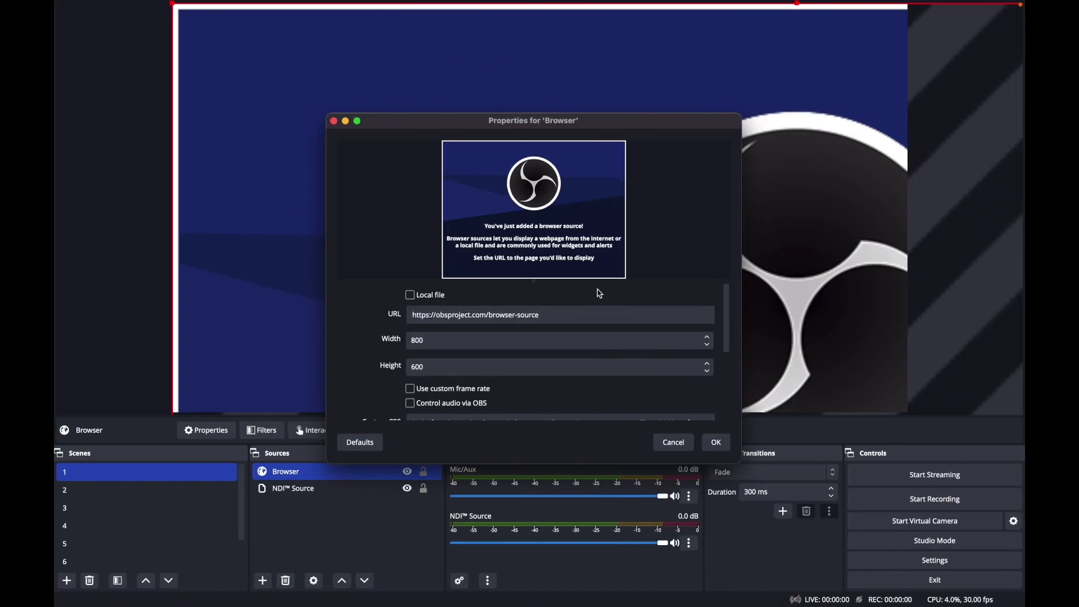
Replace the Browser source URL with the Companion address plus press/bank/1/18.
triple_click(567, 321)
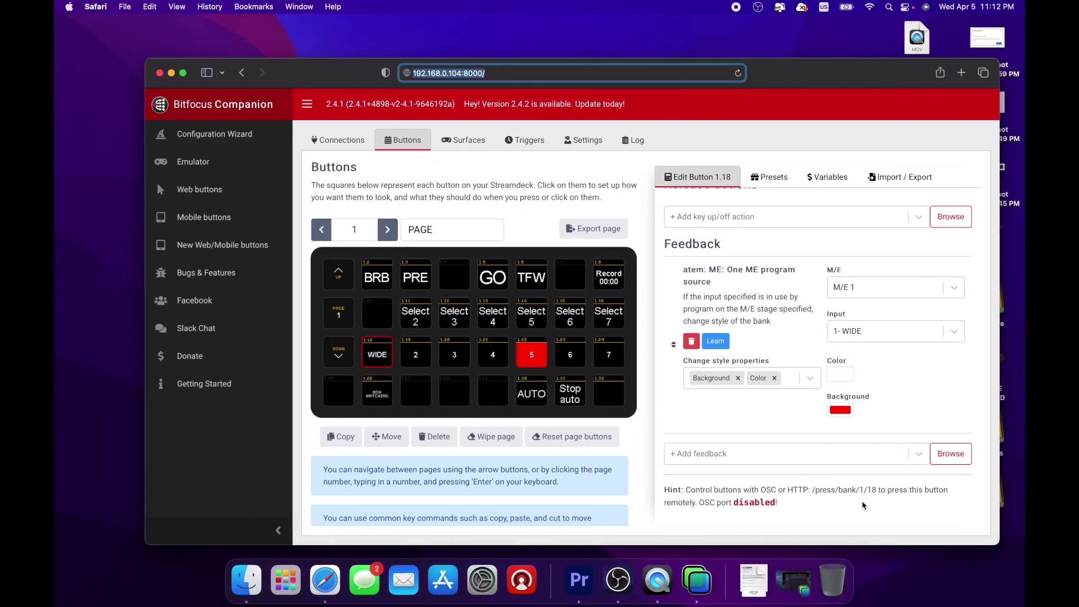
left_click_drag(877, 490, 817, 493)
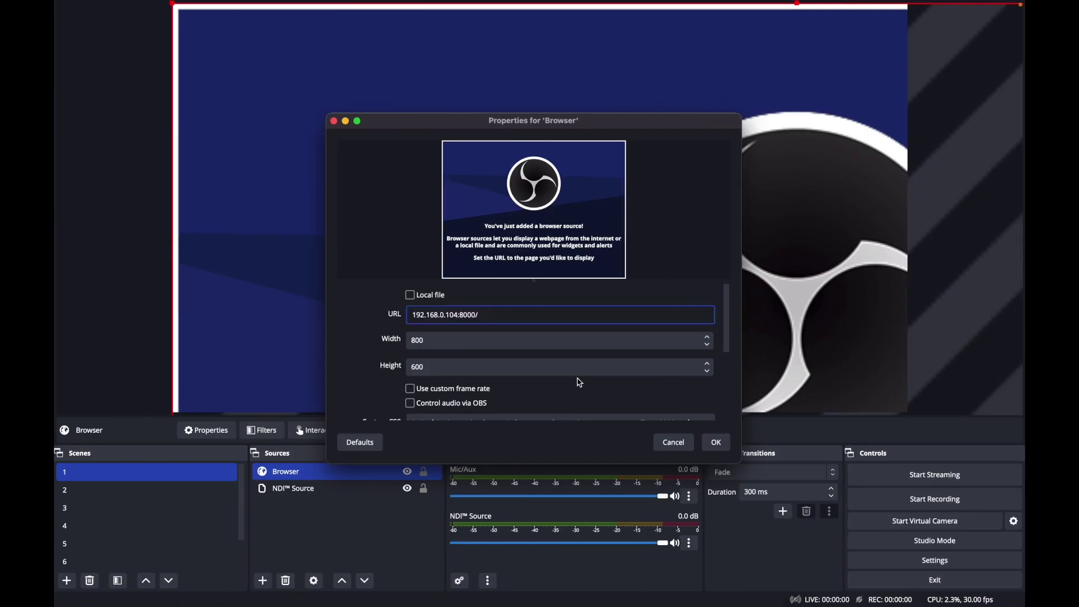
key("super+v")
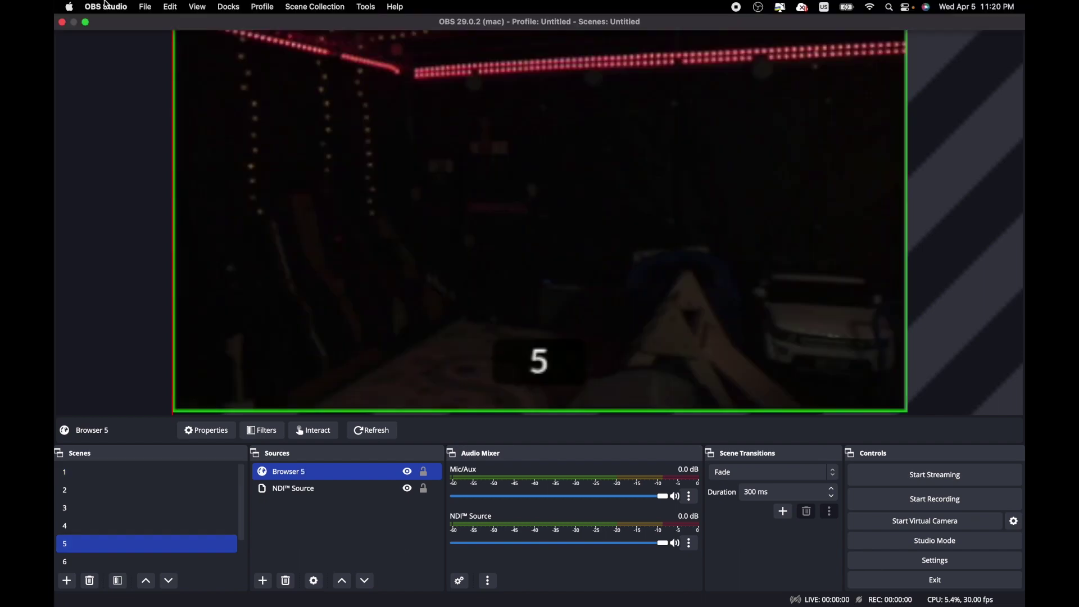
Turn off scene names and safe areas and choose the Scenes only (9 Scenes) multiview layout.
left_click(107, 7)
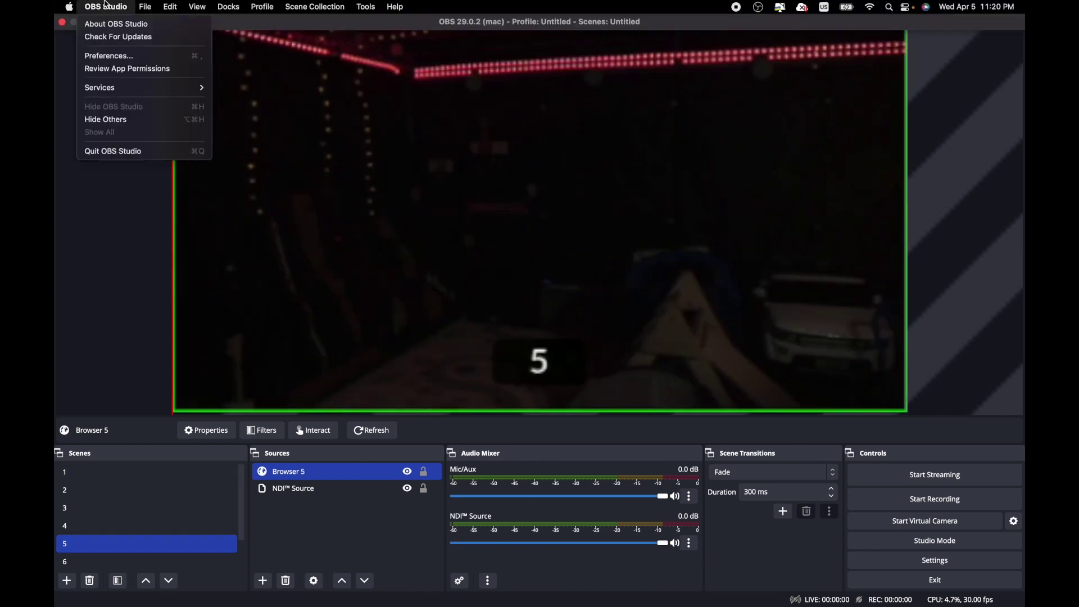
left_click(125, 55)
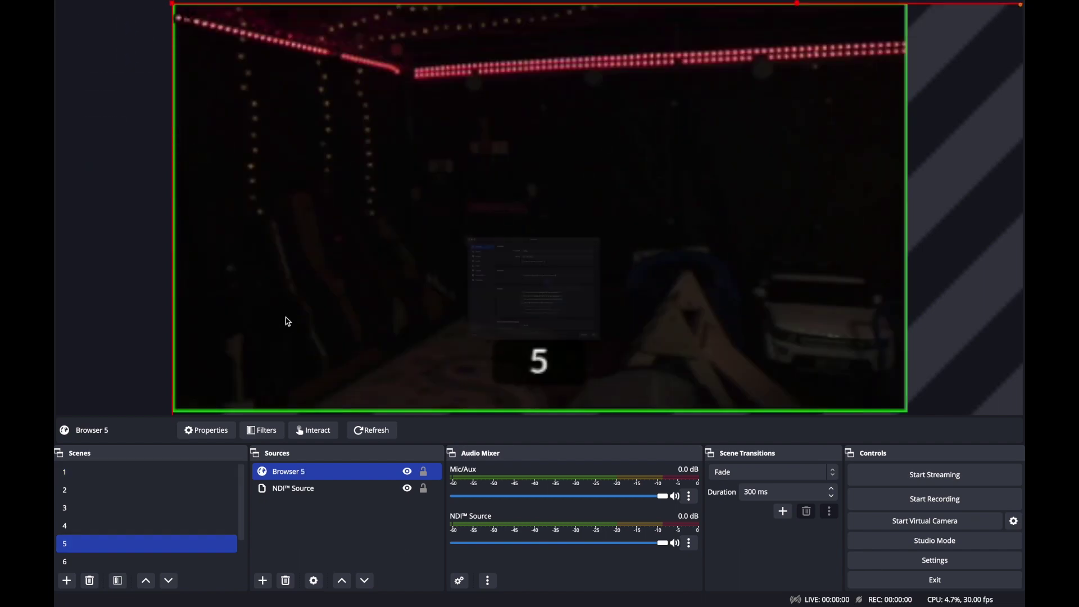
scroll(432, 350, "down", 10)
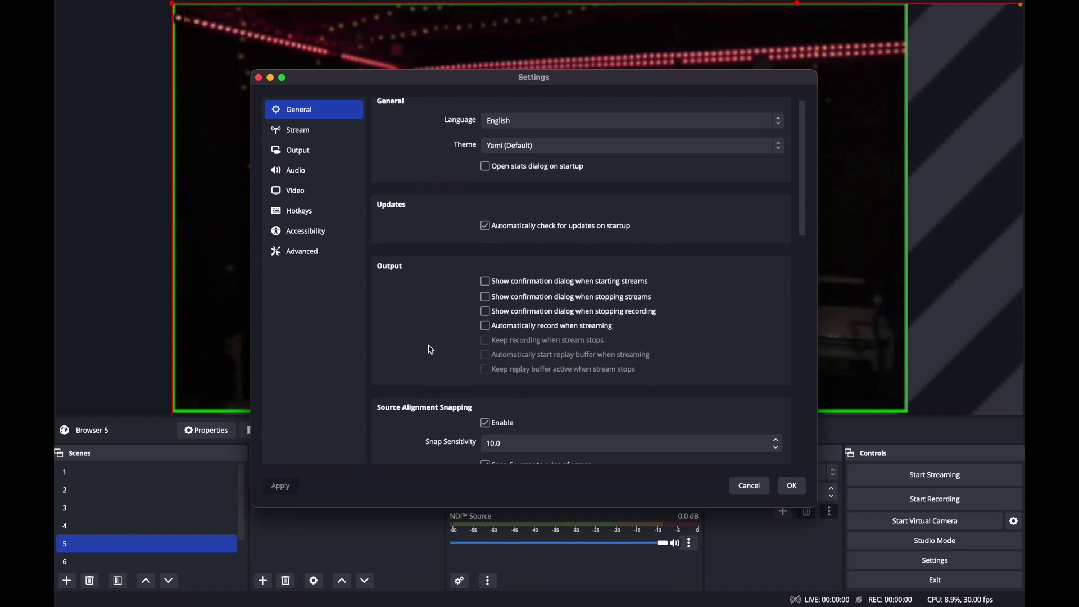
scroll(432, 351, "down", 5)
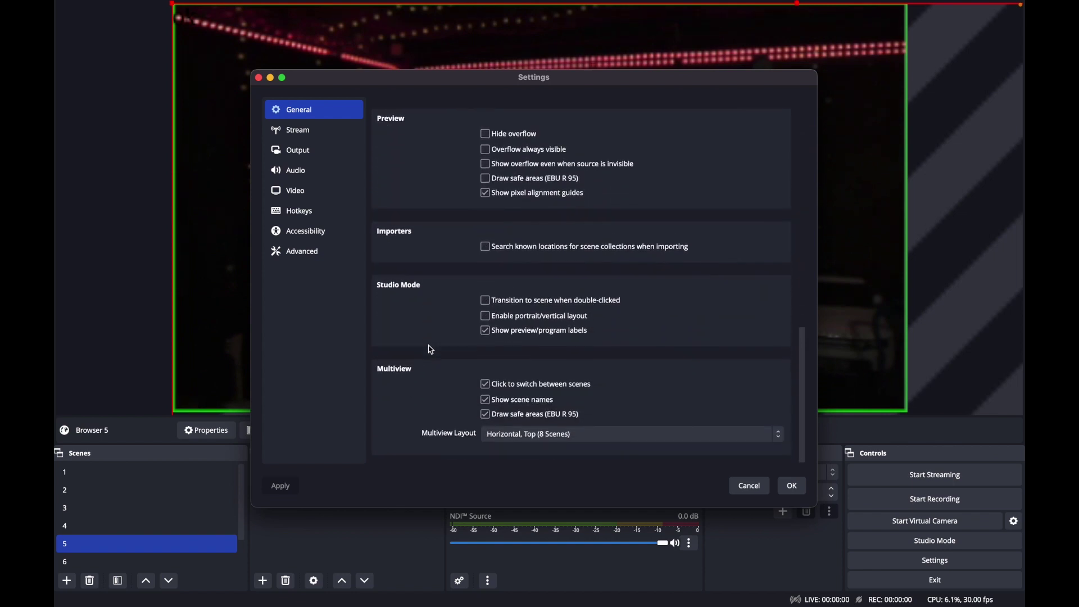
left_click(531, 405)
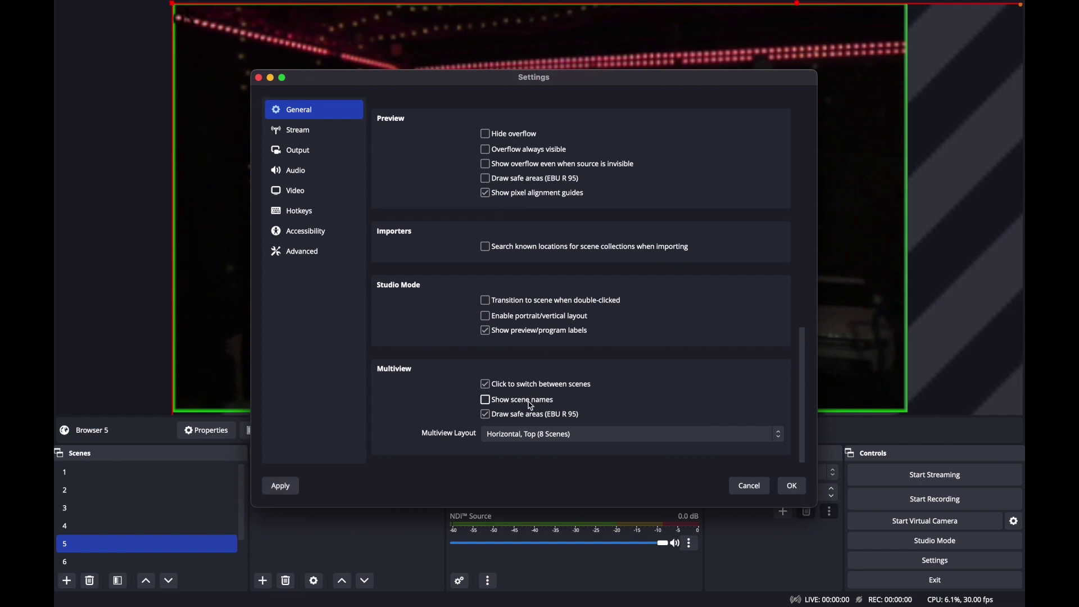
left_click(538, 416)
left_click(538, 436)
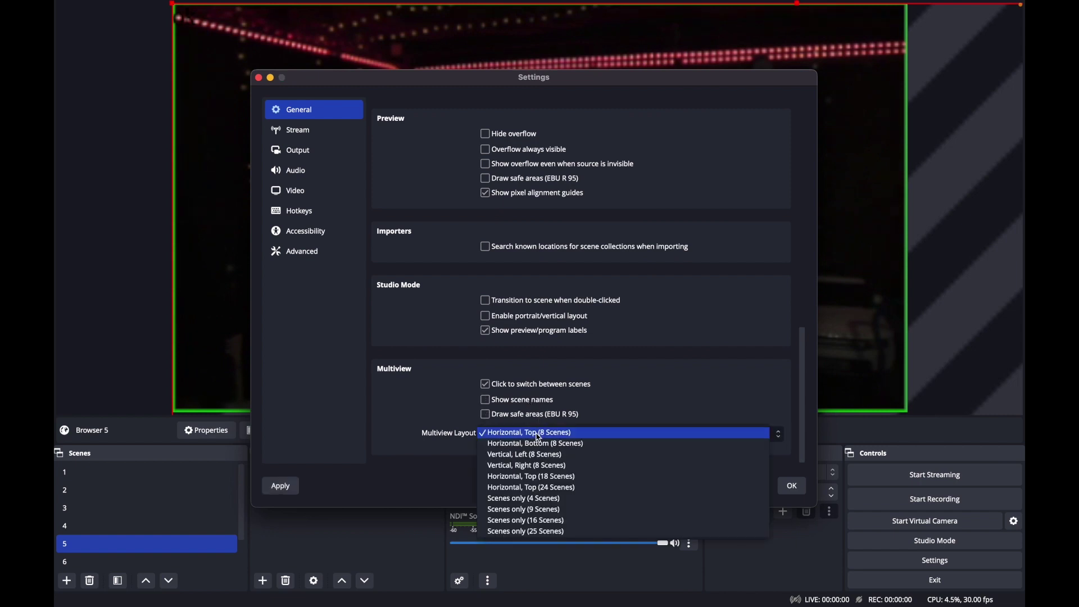
left_click(568, 510)
left_click(792, 485)
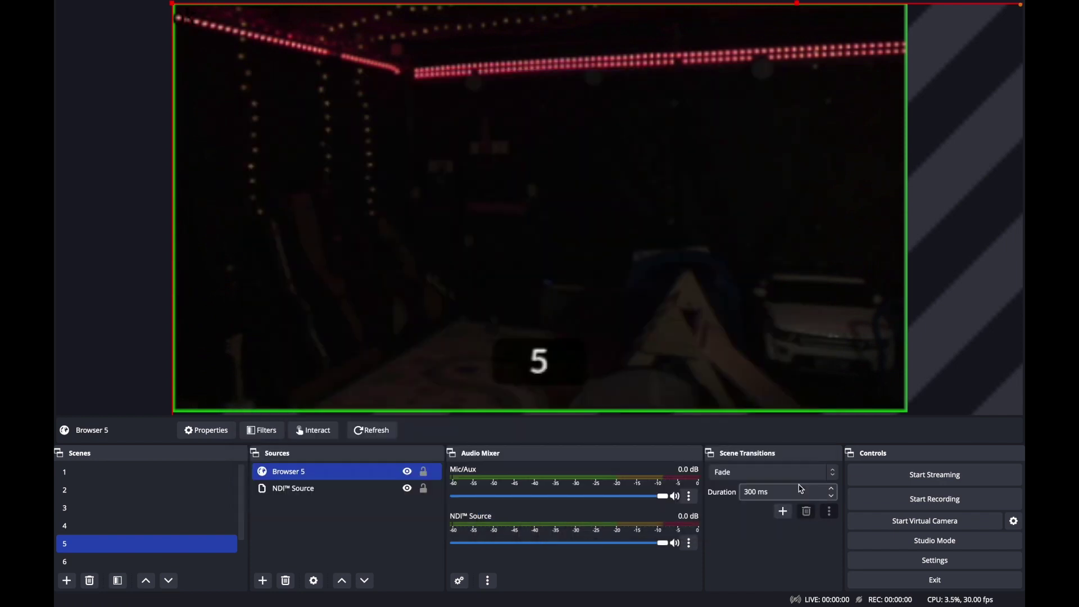
left_click(198, 7)
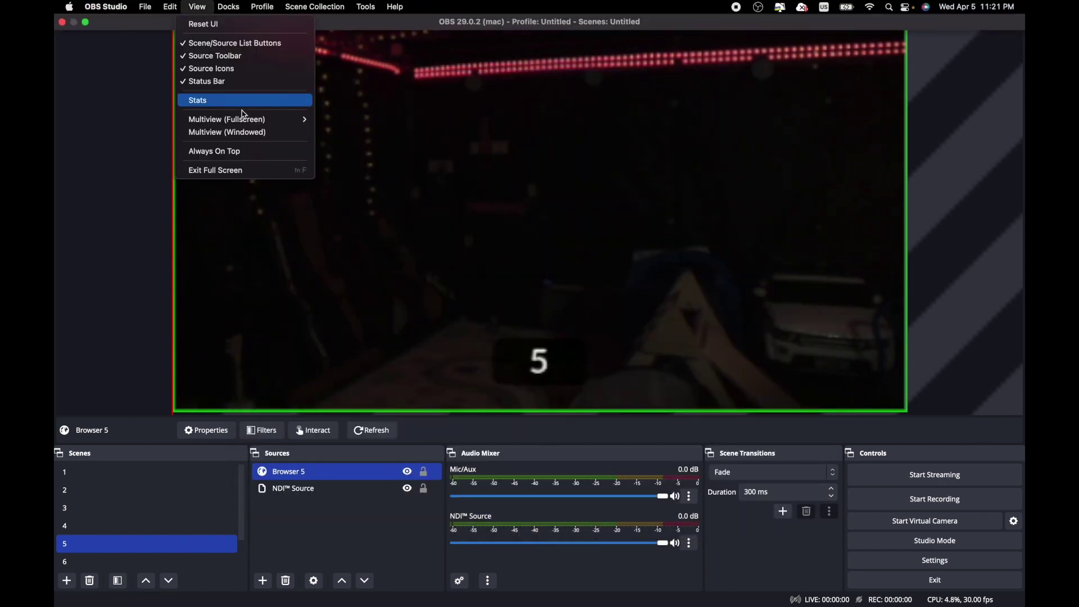
Open the windowed multiview and cut through scenes 1, 2, 5, 4, 7, 6, 5, 3 and 2.
left_click(248, 135)
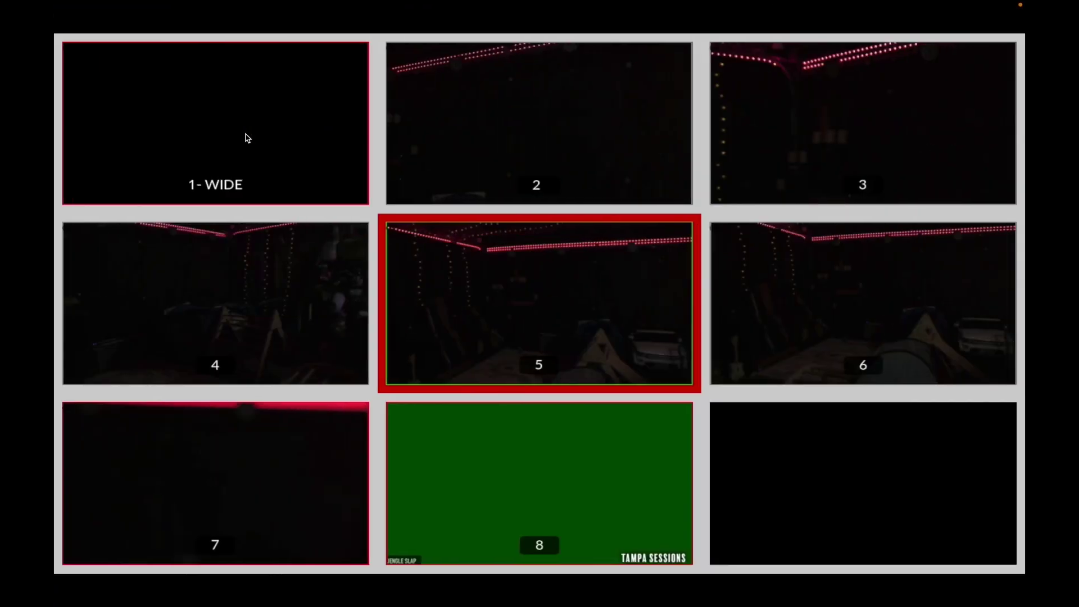
left_click(248, 138)
left_click(547, 129)
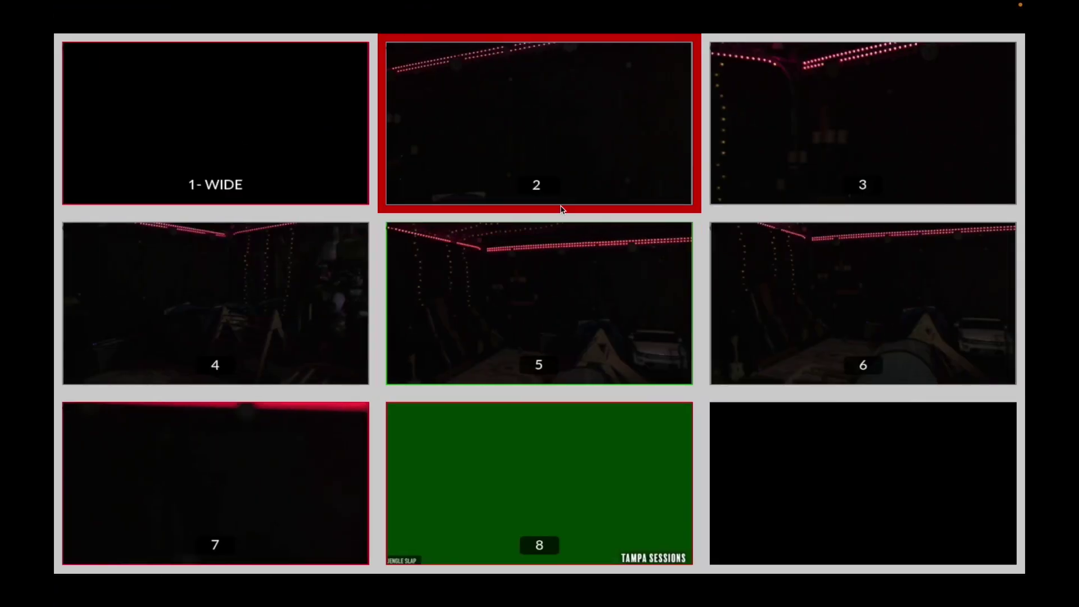
left_click(554, 246)
left_click(275, 273)
left_click(262, 479)
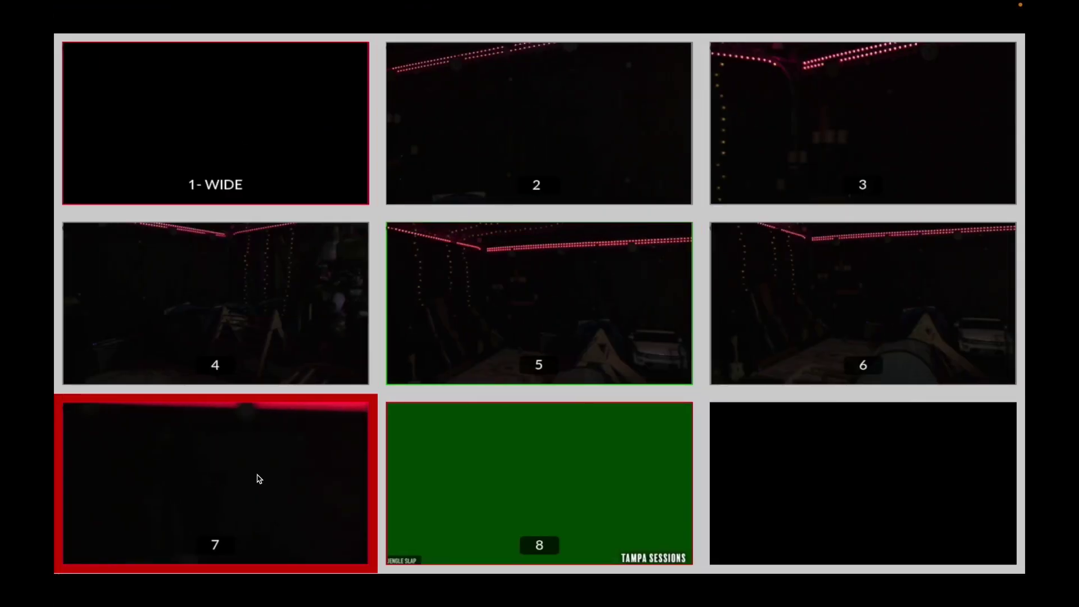
left_click(853, 356)
left_click(688, 315)
left_click(882, 173)
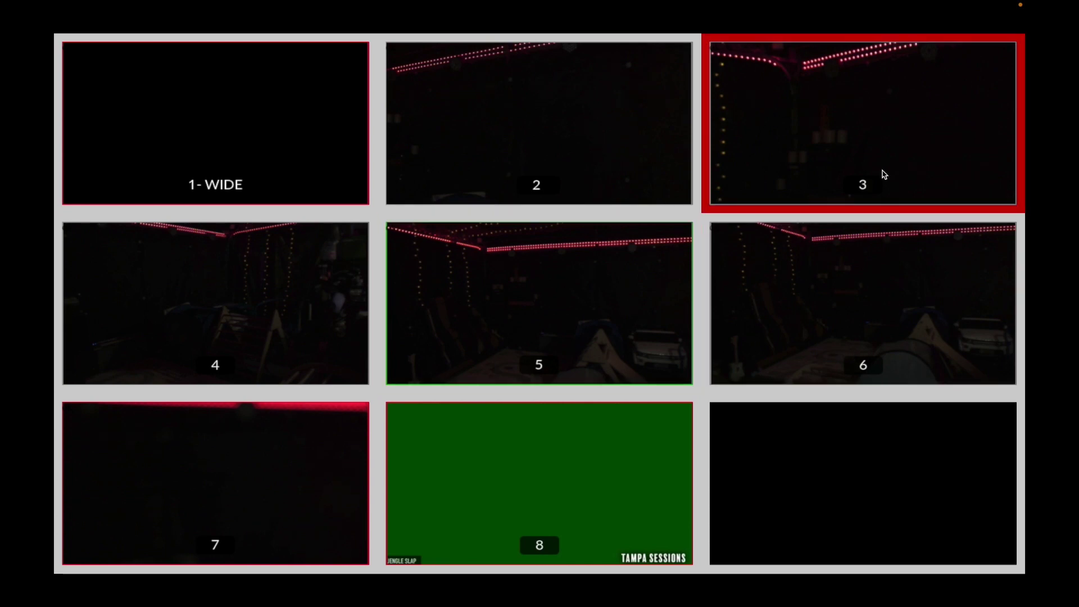
left_click(553, 127)
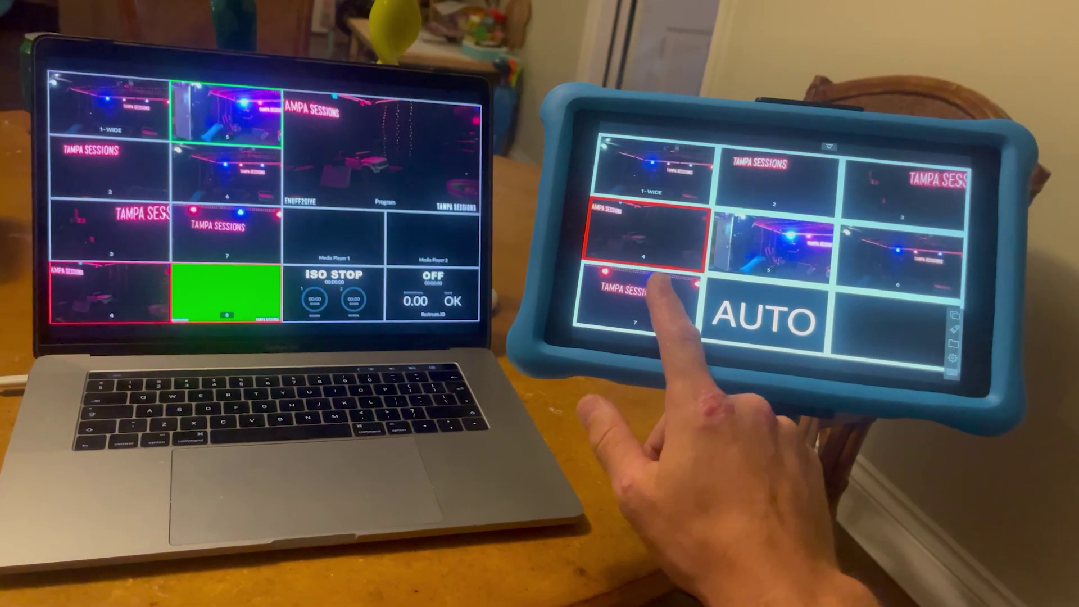
From the tablet, cut to scenes 7, 5, 2, 1-WIDE and finally camera 4.
left_click(641, 292)
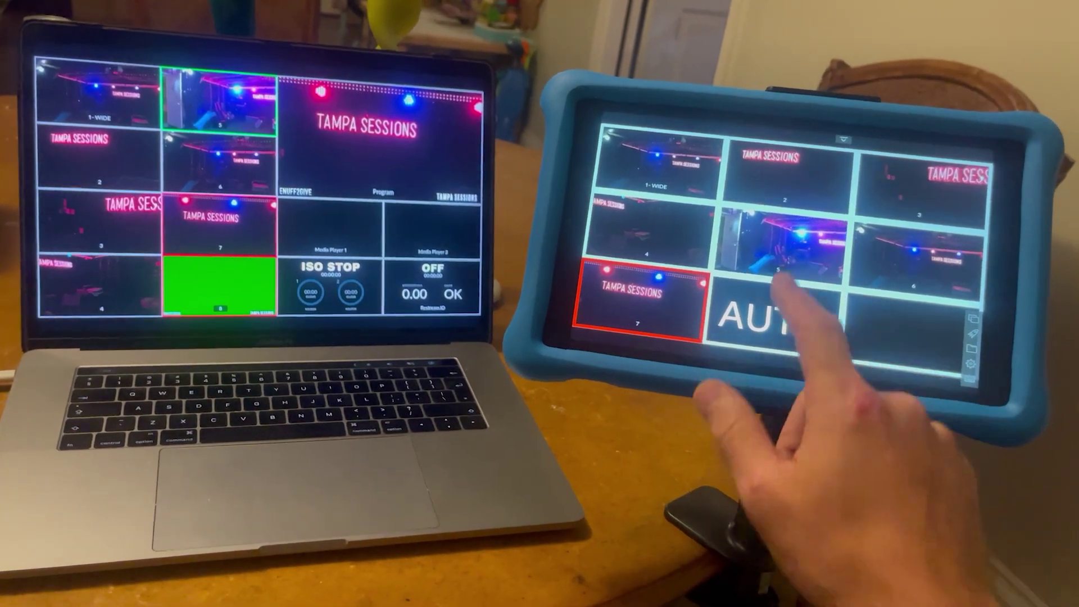
left_click(807, 245)
left_click(810, 162)
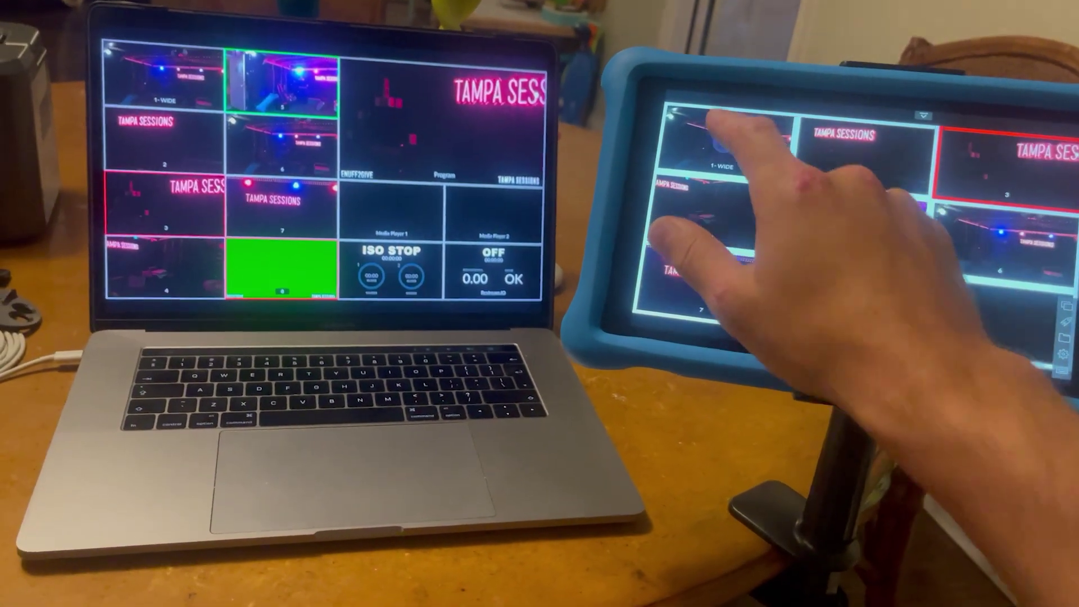
left_click(725, 141)
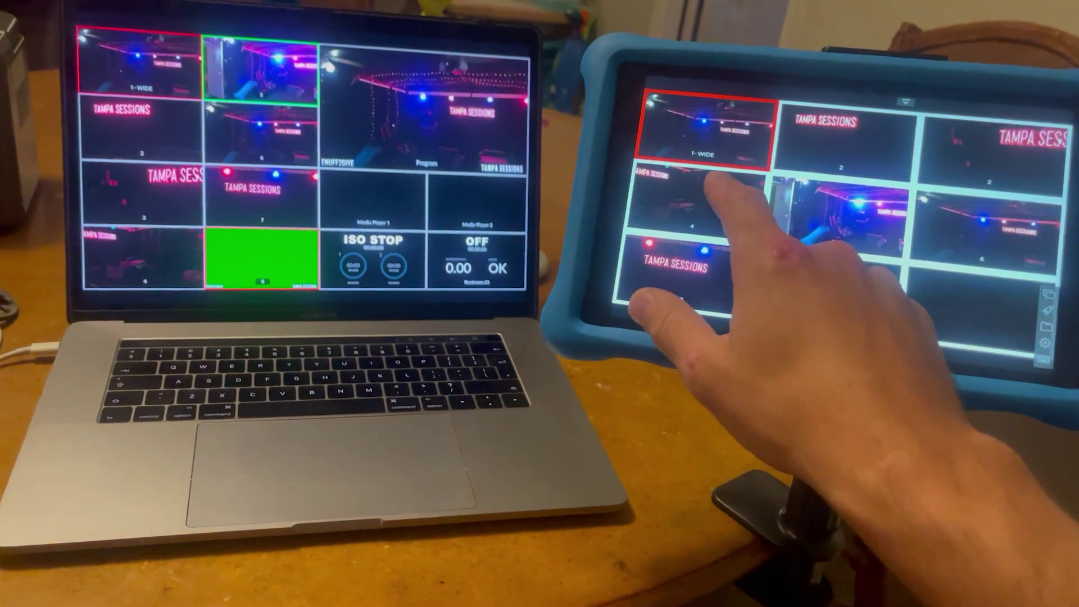
left_click(711, 205)
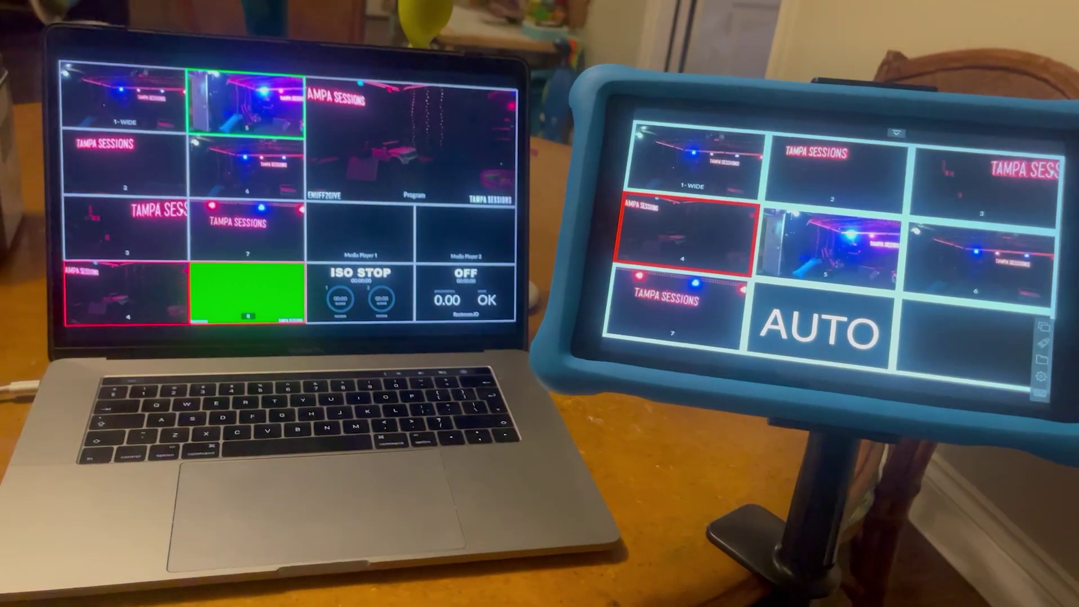